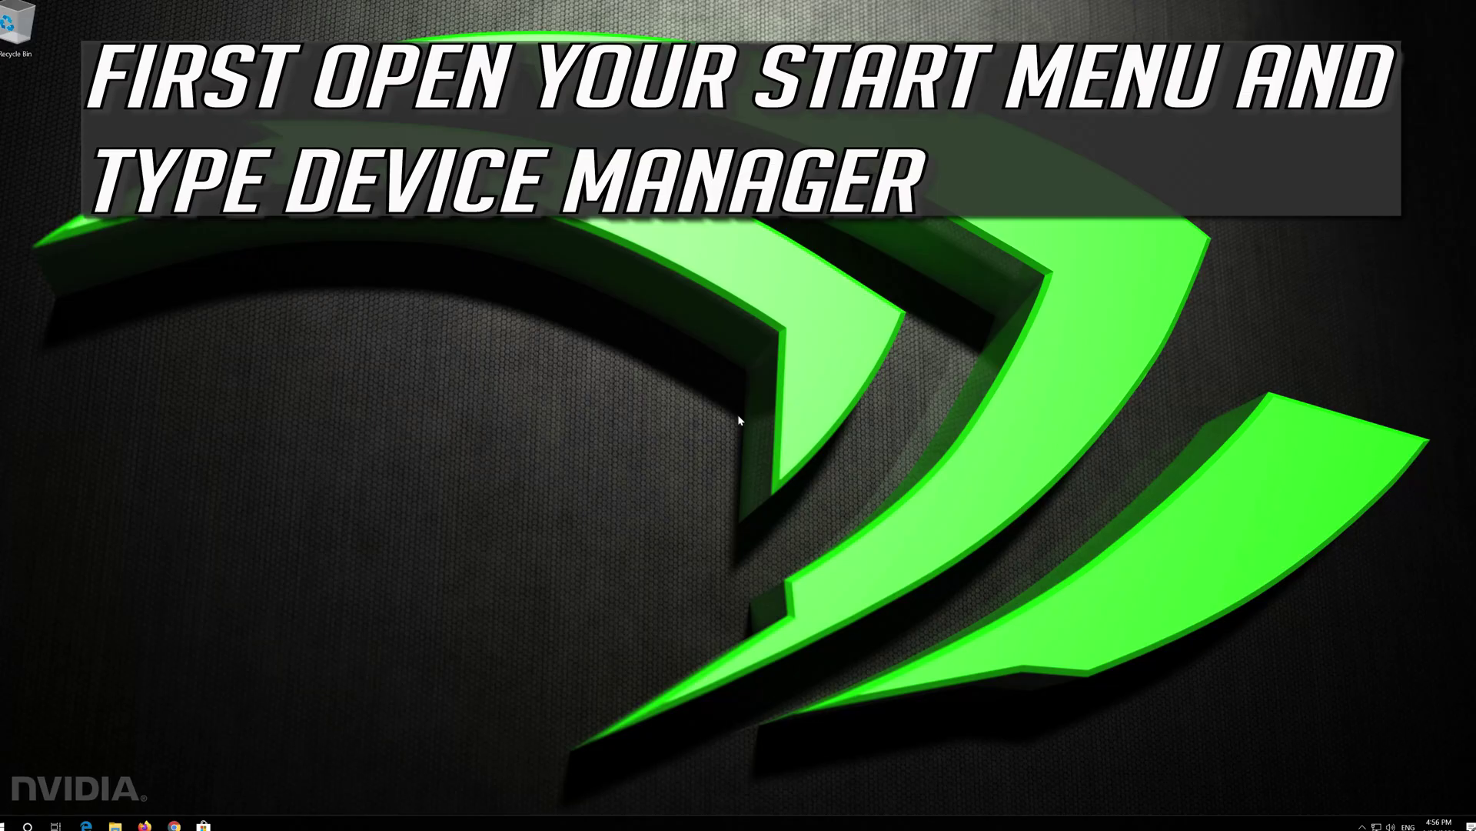
Search the Start menu for 'device manager' and launch Device Manager.
key(super)
text(device manager)
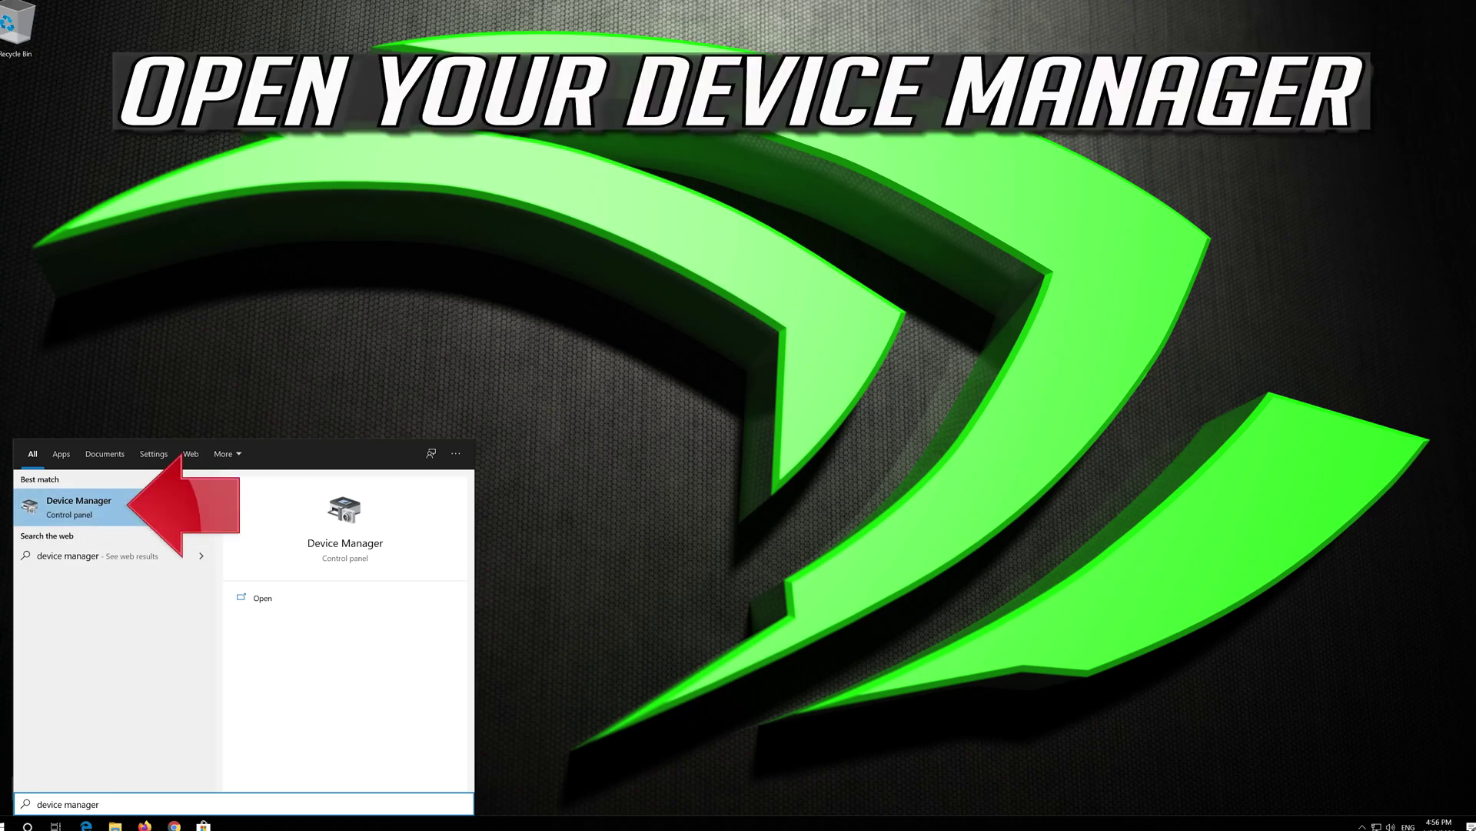
click(125, 509)
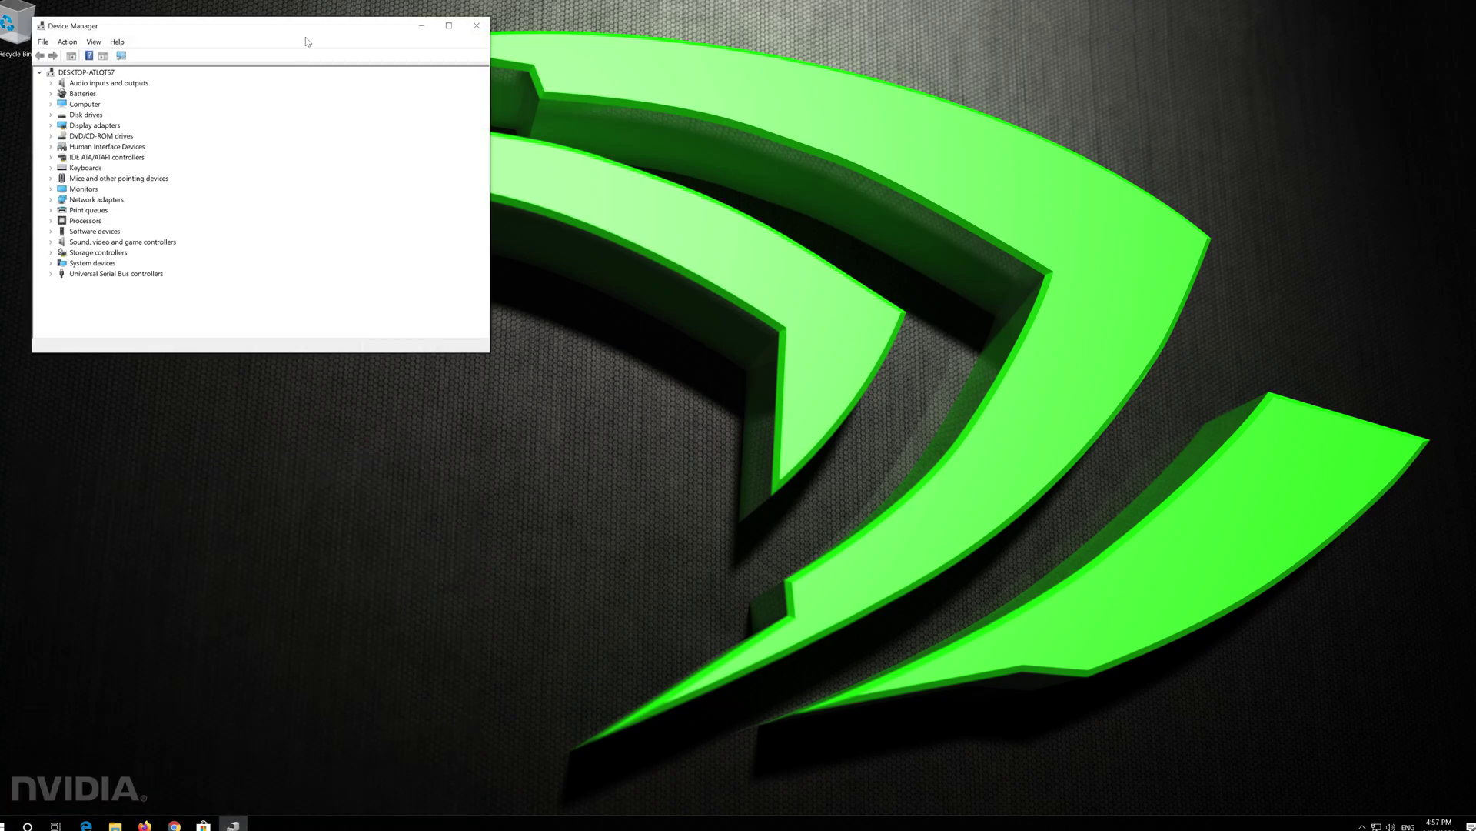
Center Device Manager, expand Display adapters, and open VirtualBox Graphics Adapter Properties.
drag(263, 27, 711, 196)
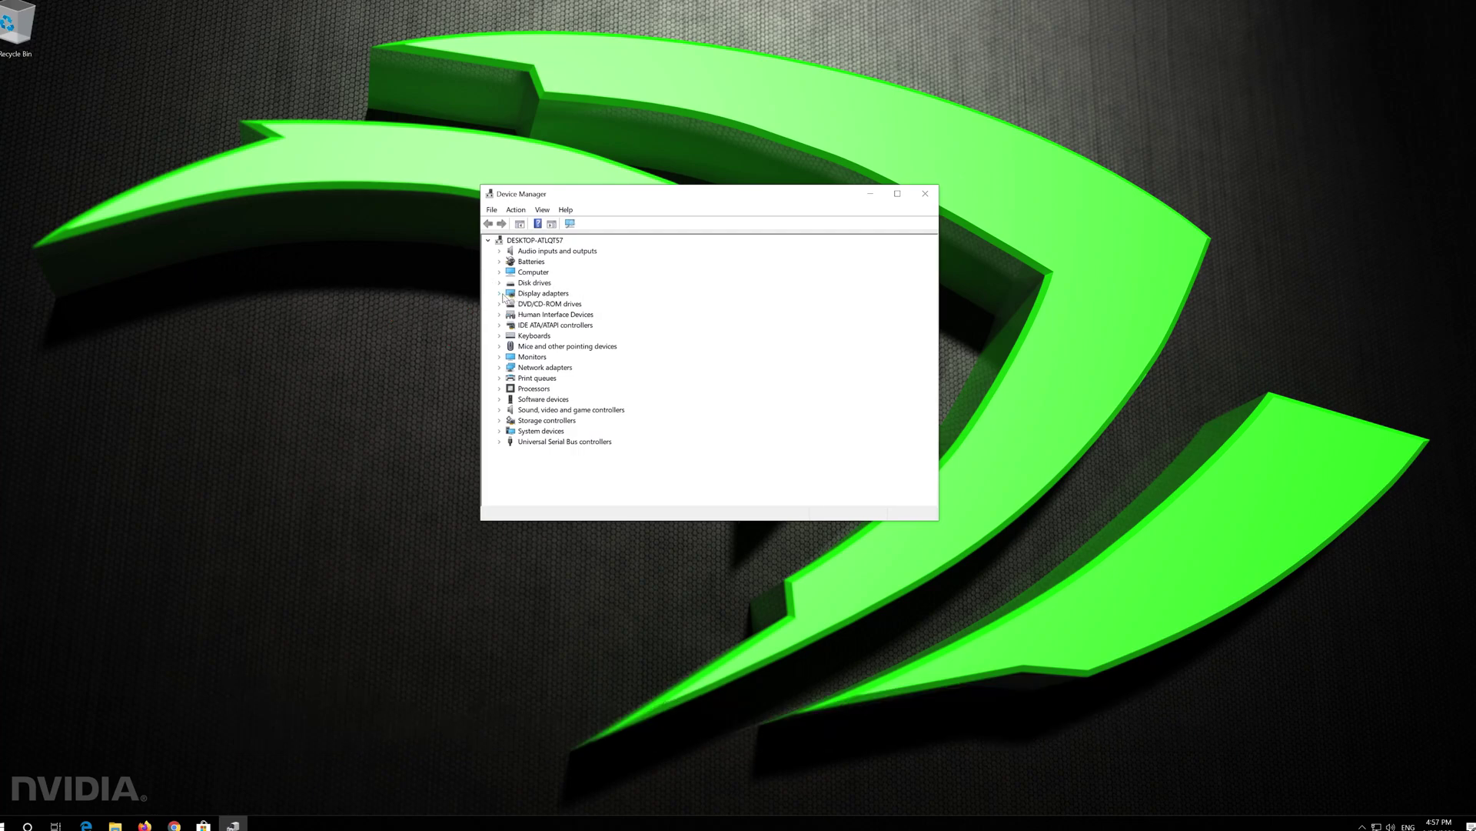
click(500, 295)
click(572, 305)
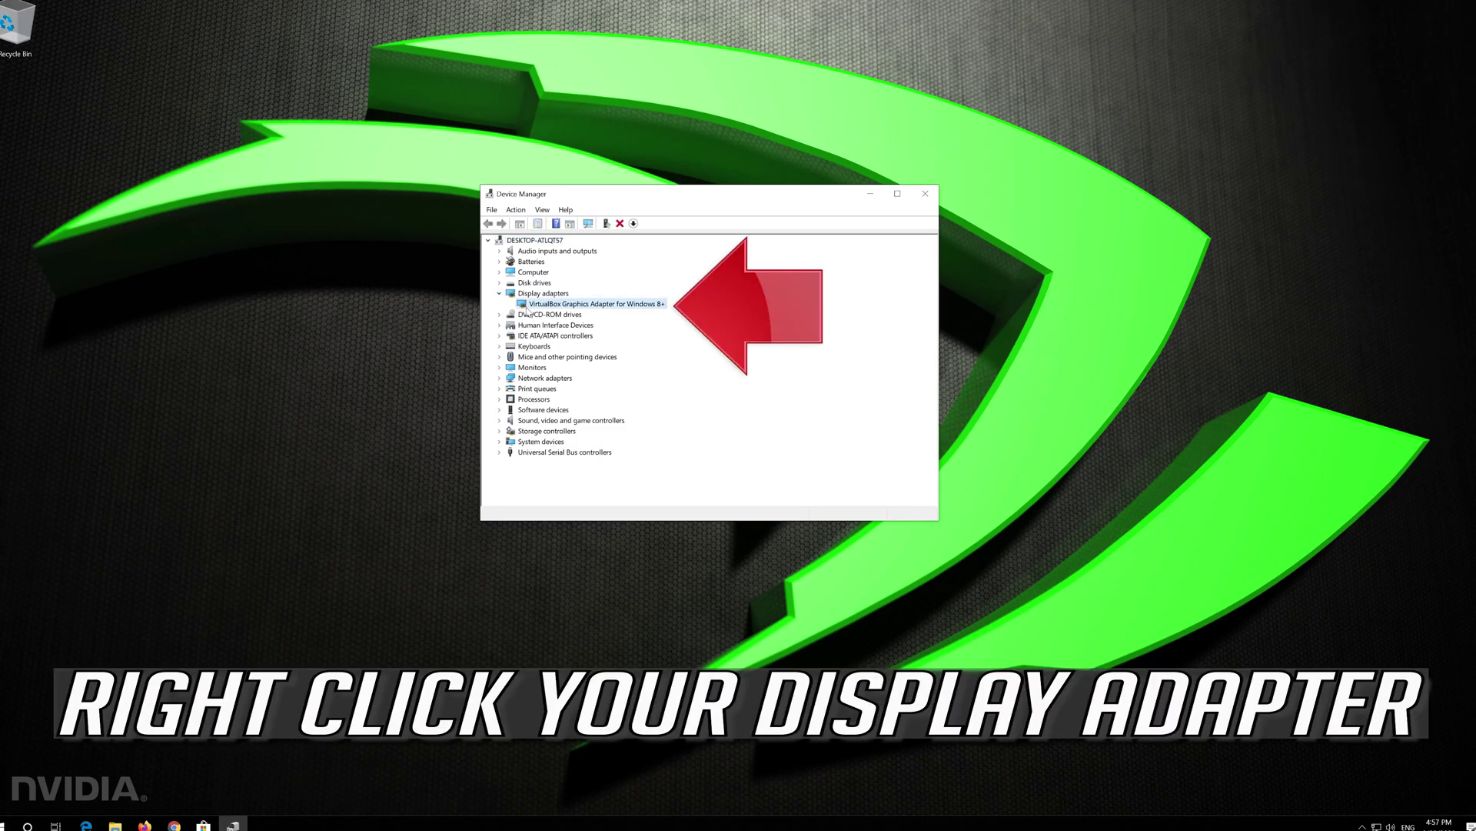
right_click(633, 306)
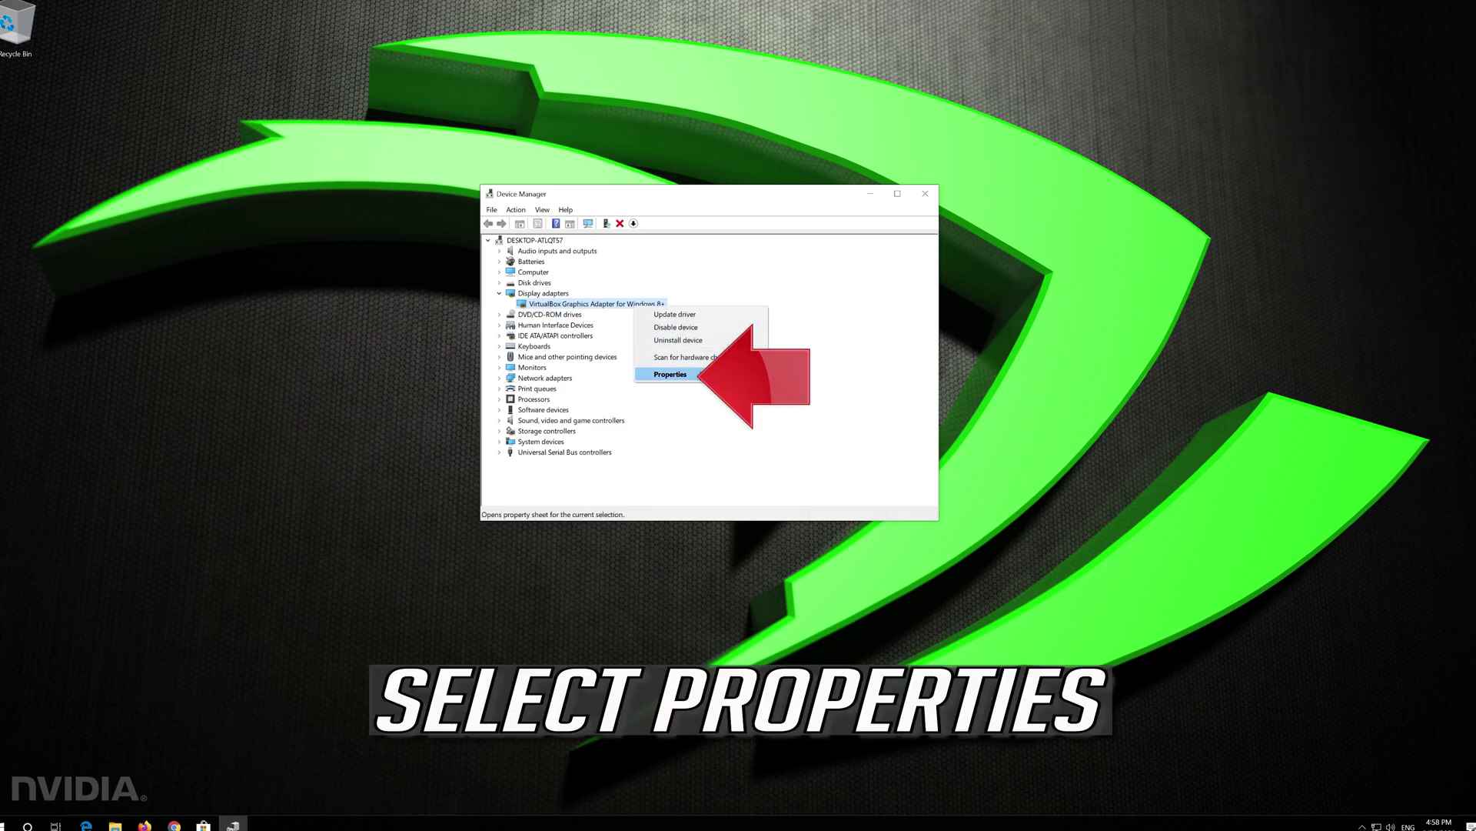
click(701, 374)
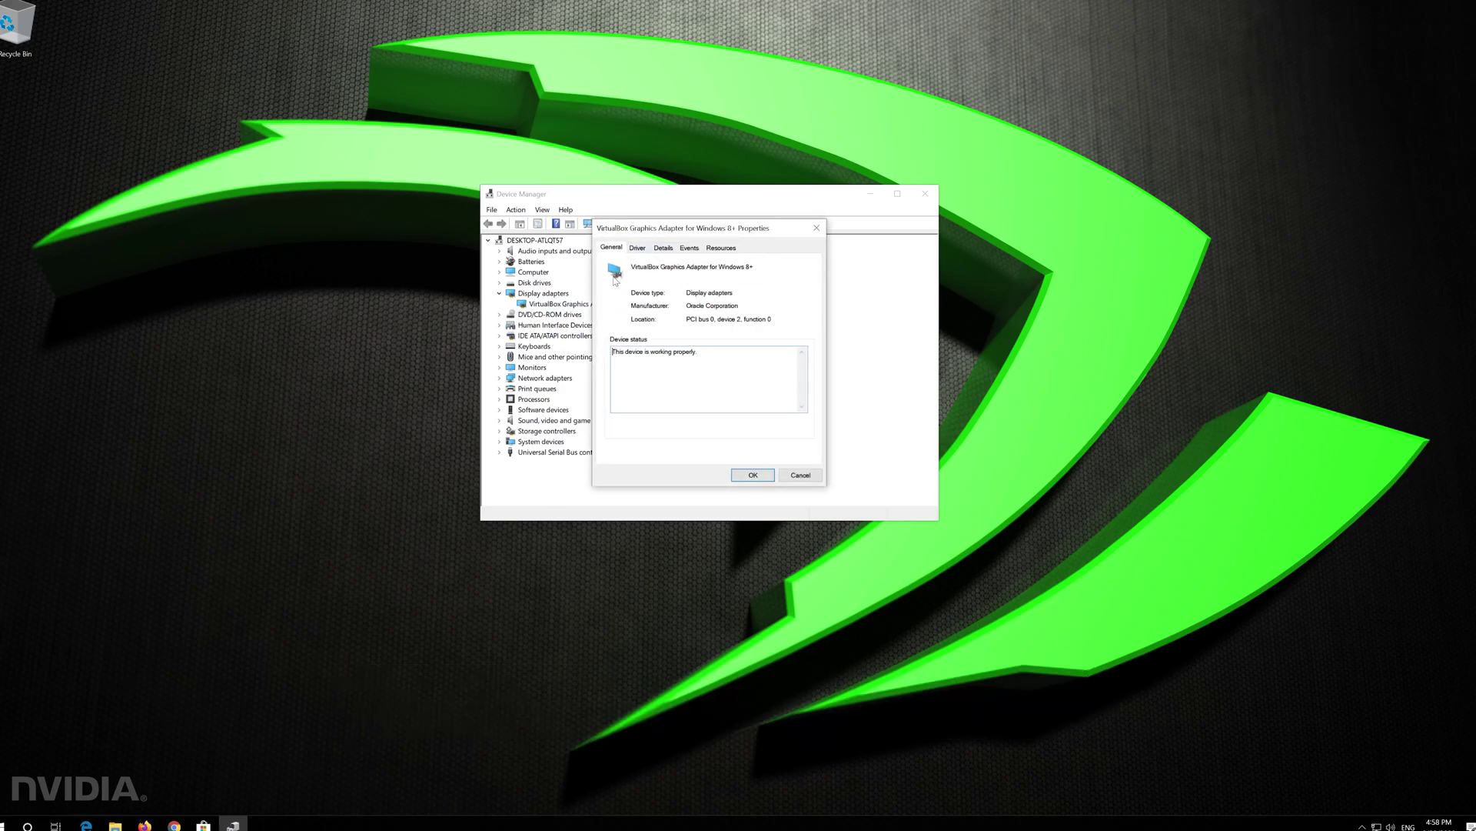
Search automatically for a newer VirtualBox adapter driver, then check Windows Update for drivers.
click(637, 249)
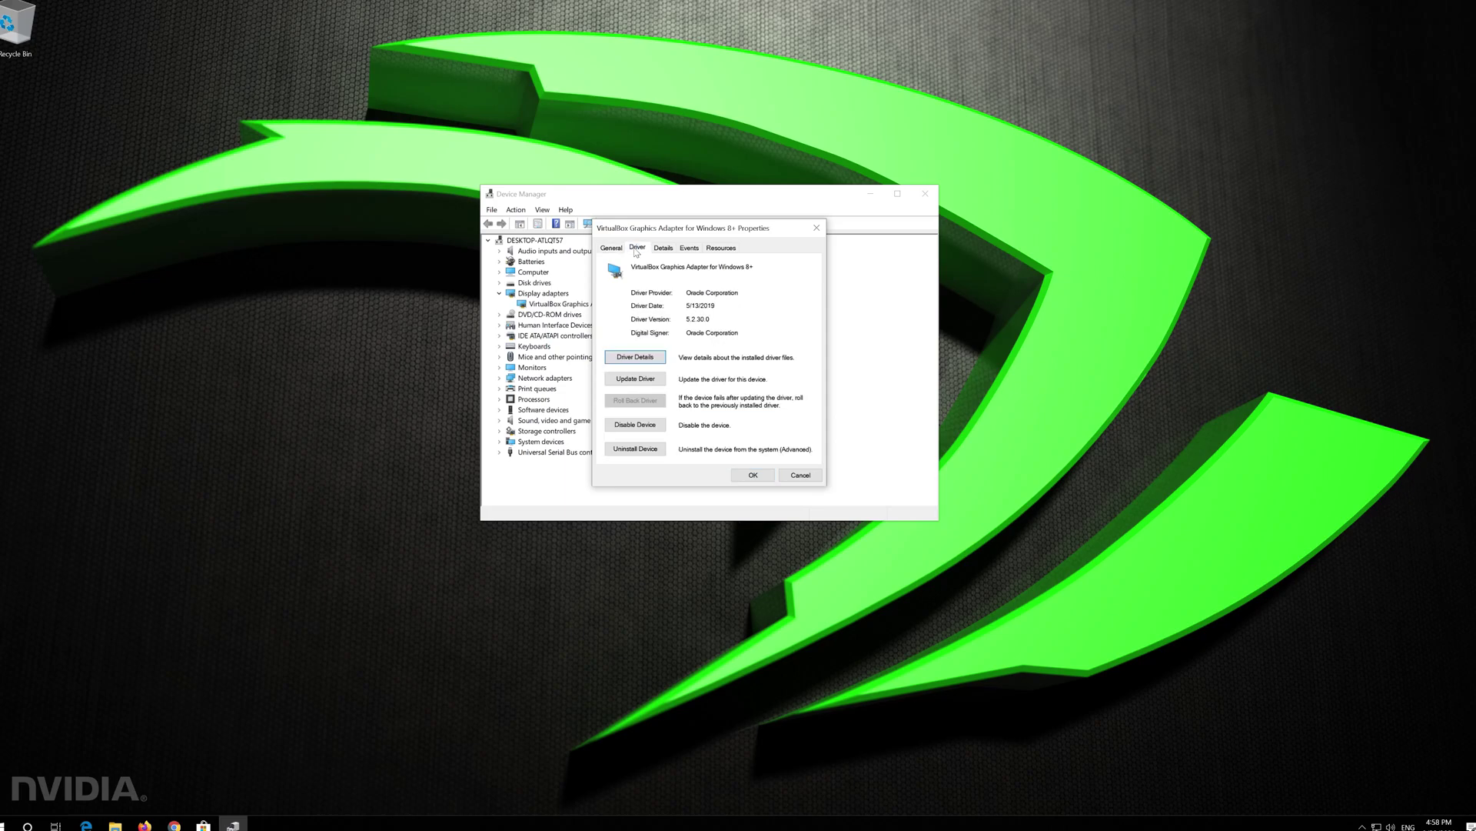
click(638, 379)
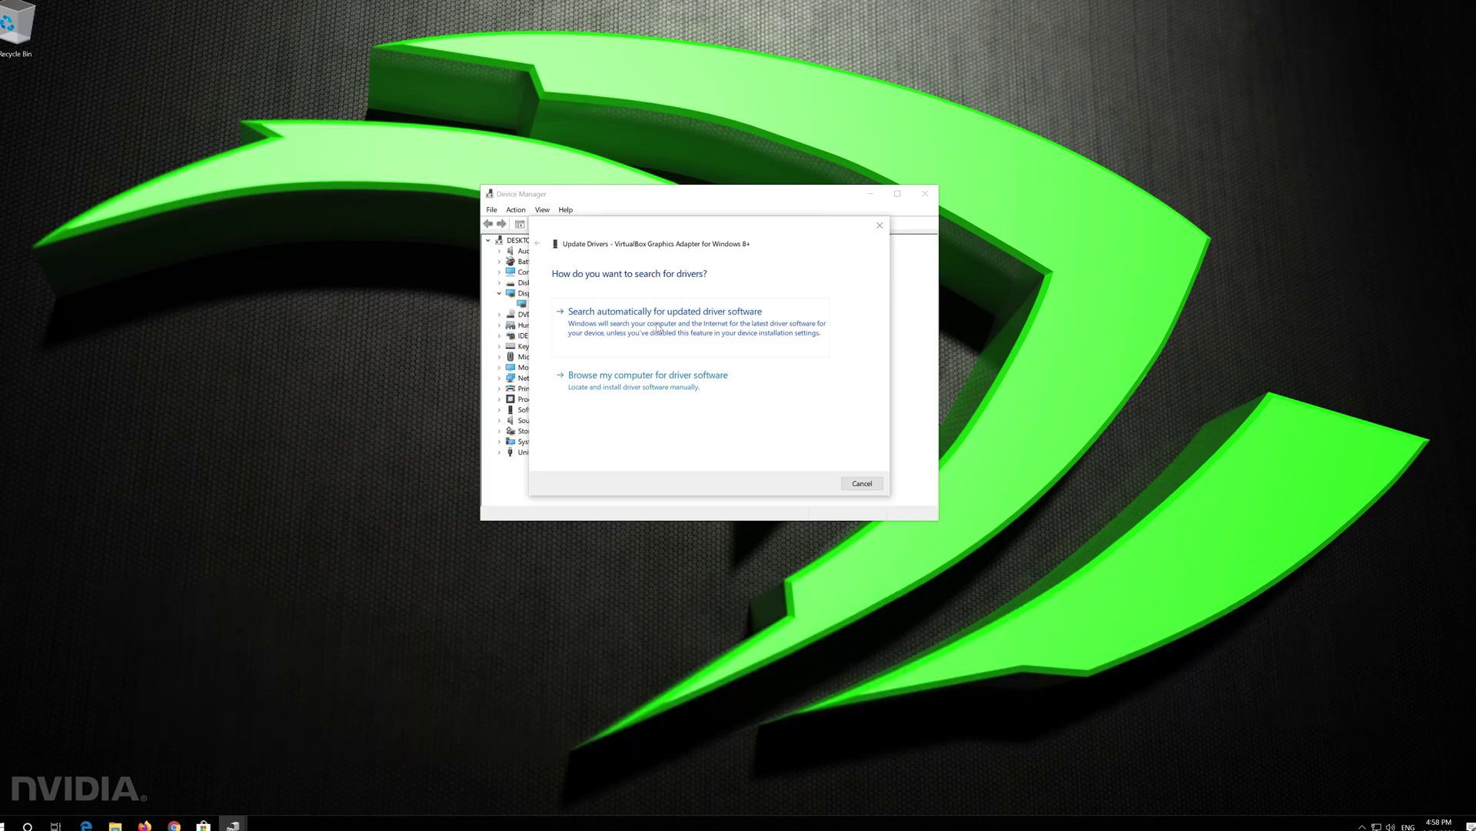
click(672, 335)
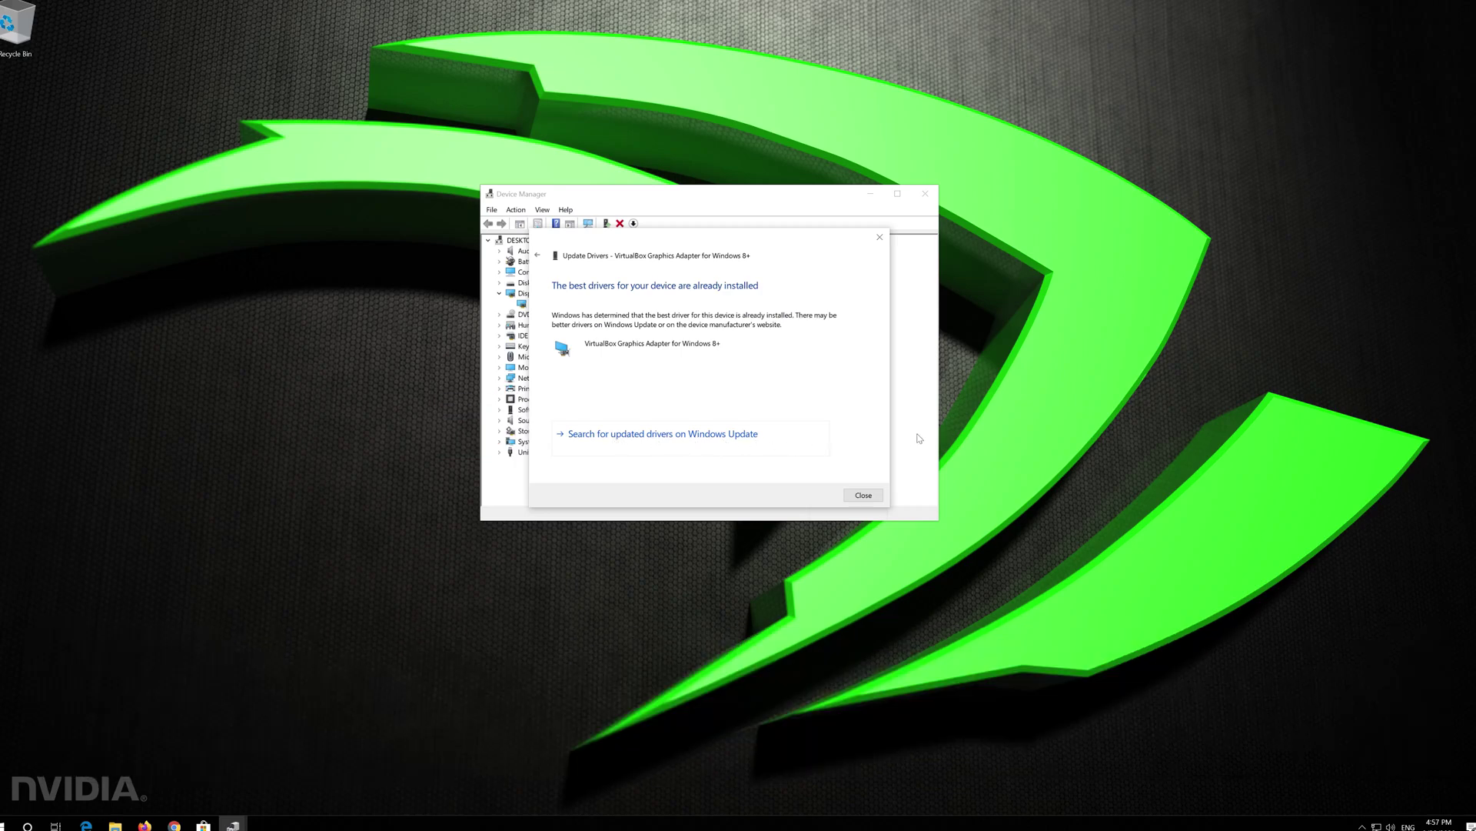
click(646, 435)
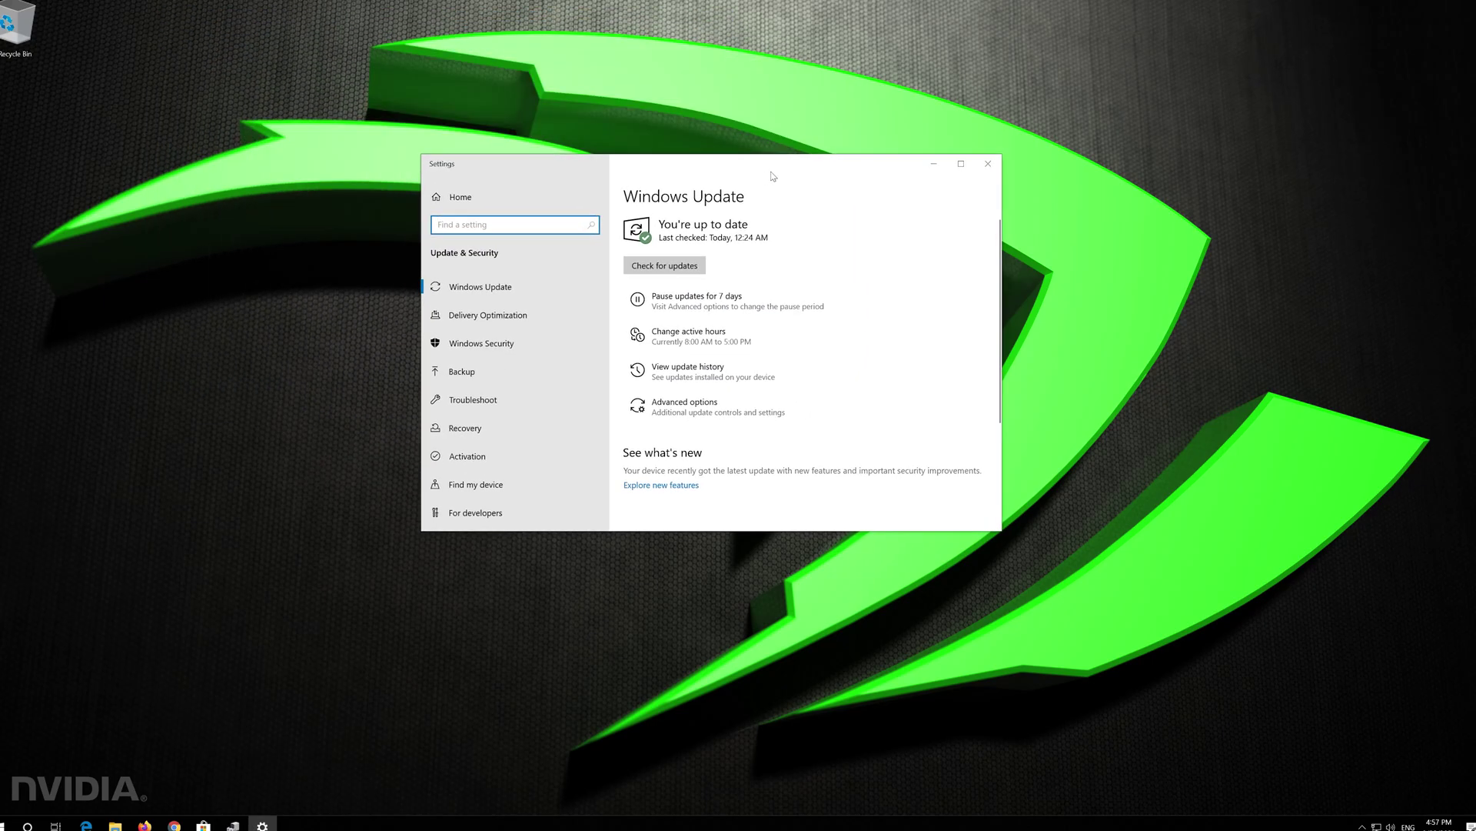
Check for Windows updates, then close the adapter Properties dialog and Device Manager.
click(650, 271)
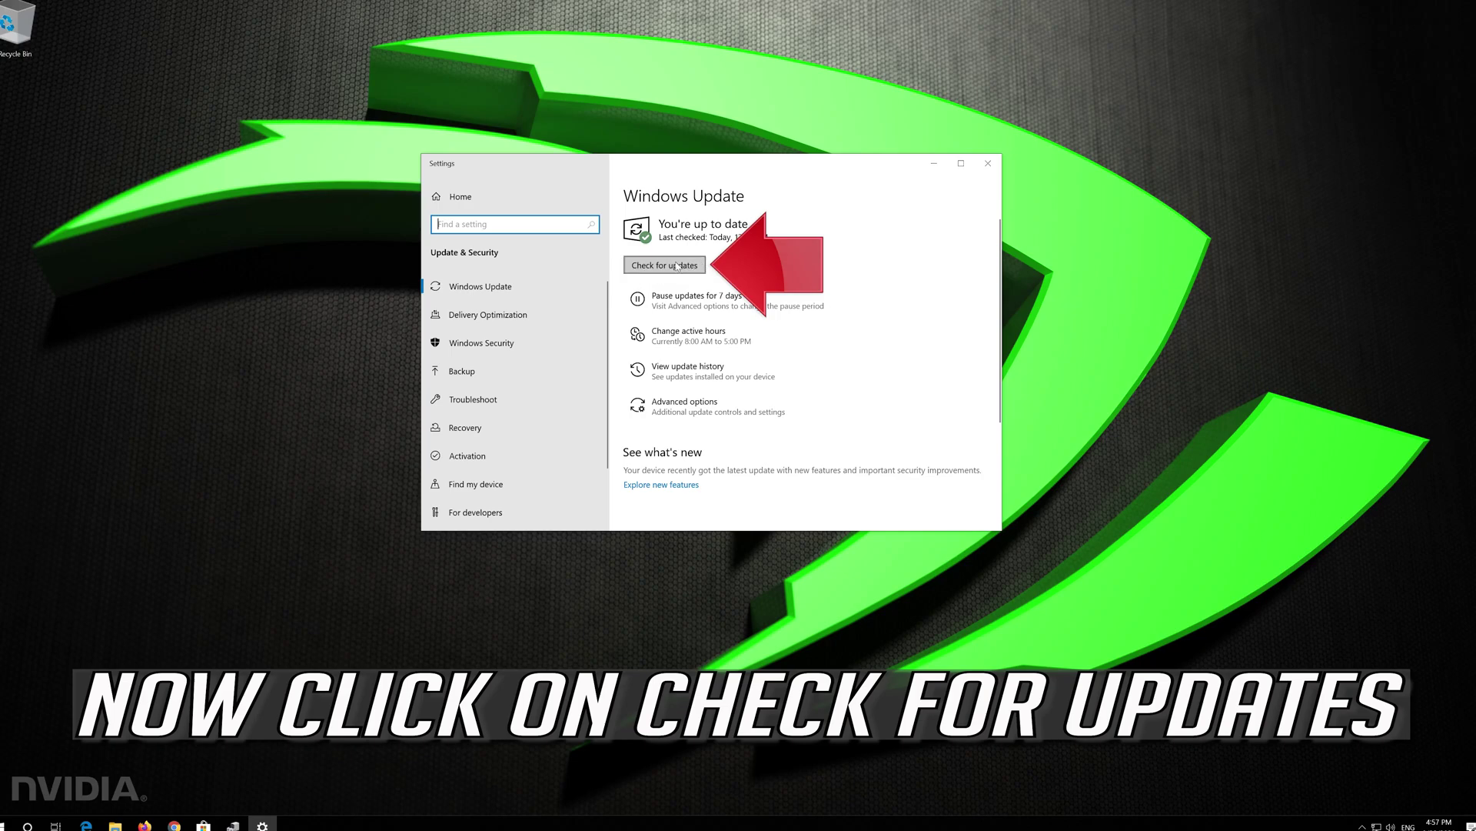
click(677, 265)
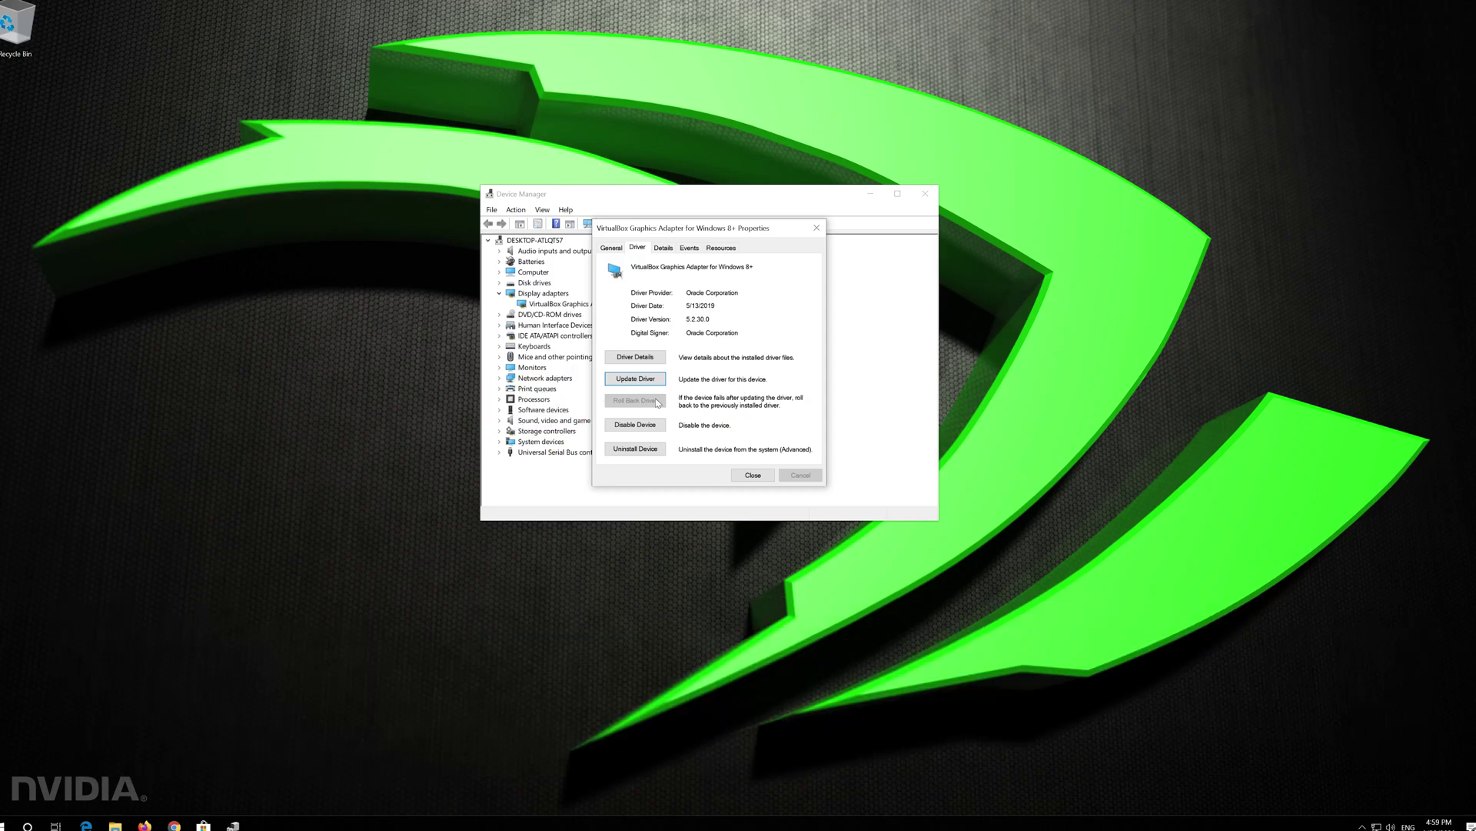
click(753, 474)
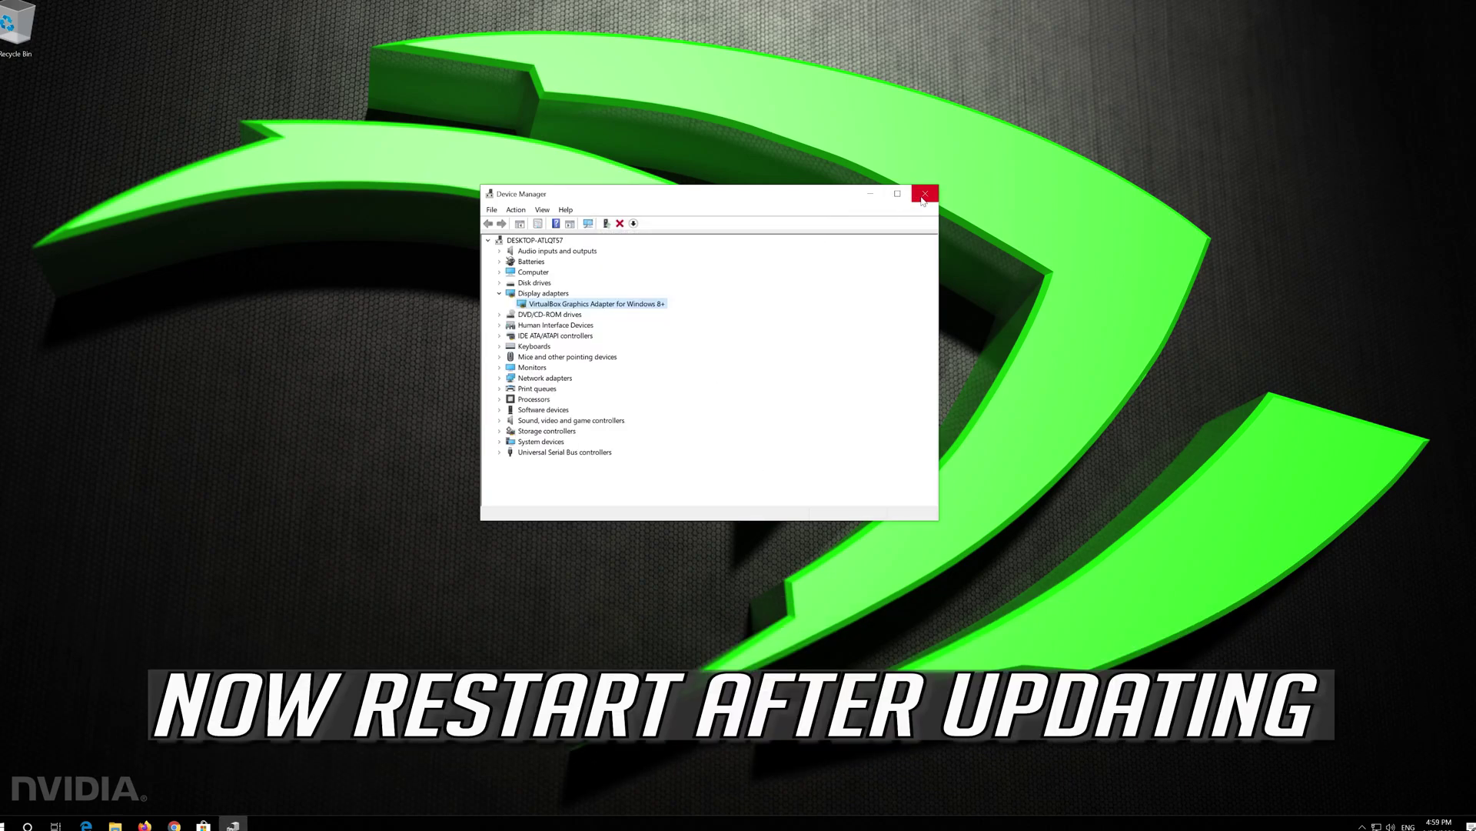
click(924, 199)
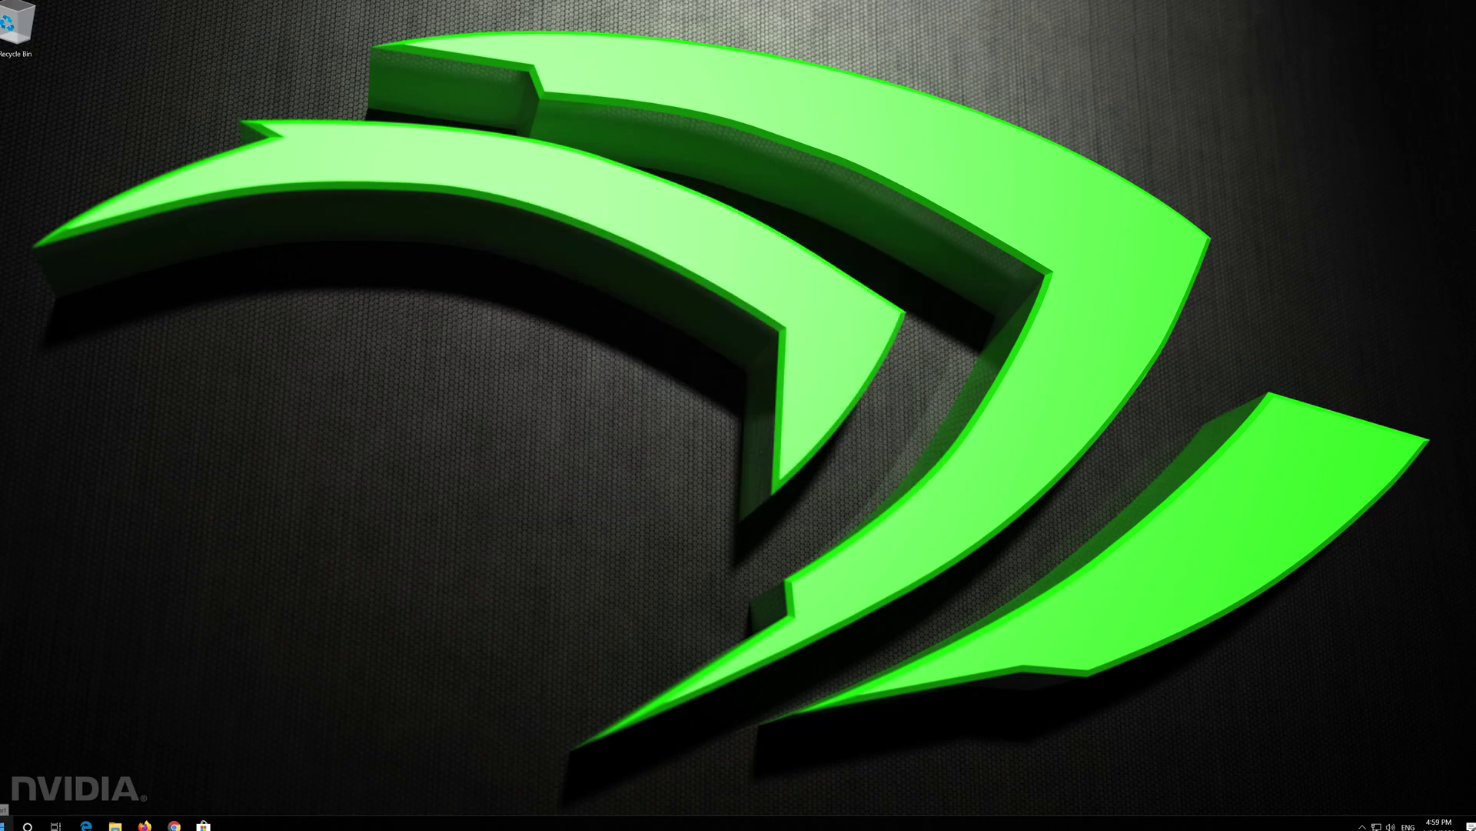
Restart Windows from the Start menu's Power options.
click(4, 823)
click(4, 803)
click(20, 777)
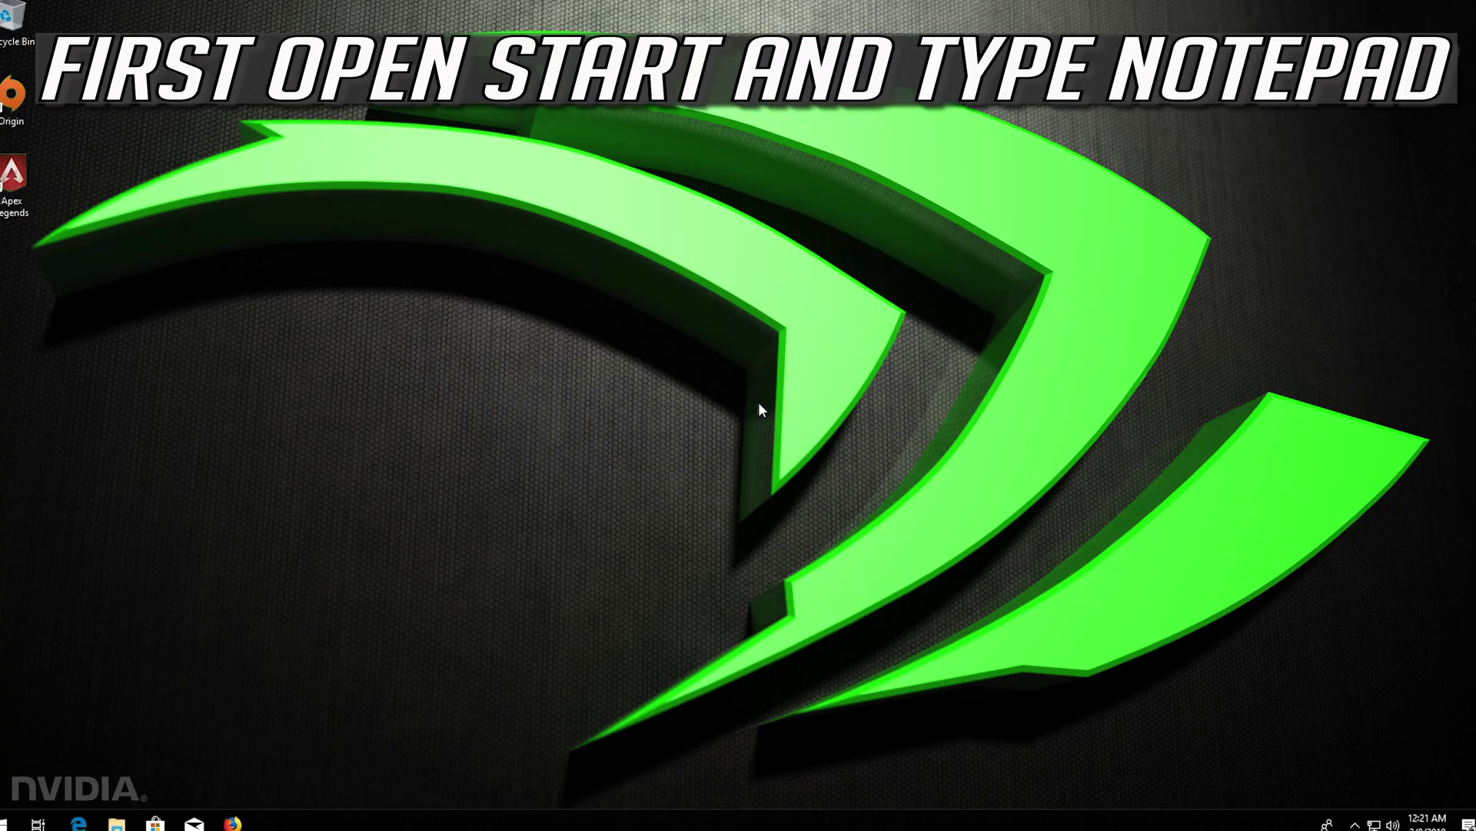
Launch Notepad and paste the GraphicsDrivers TdrDelay=hex(b):08 registry entry.
key(super)
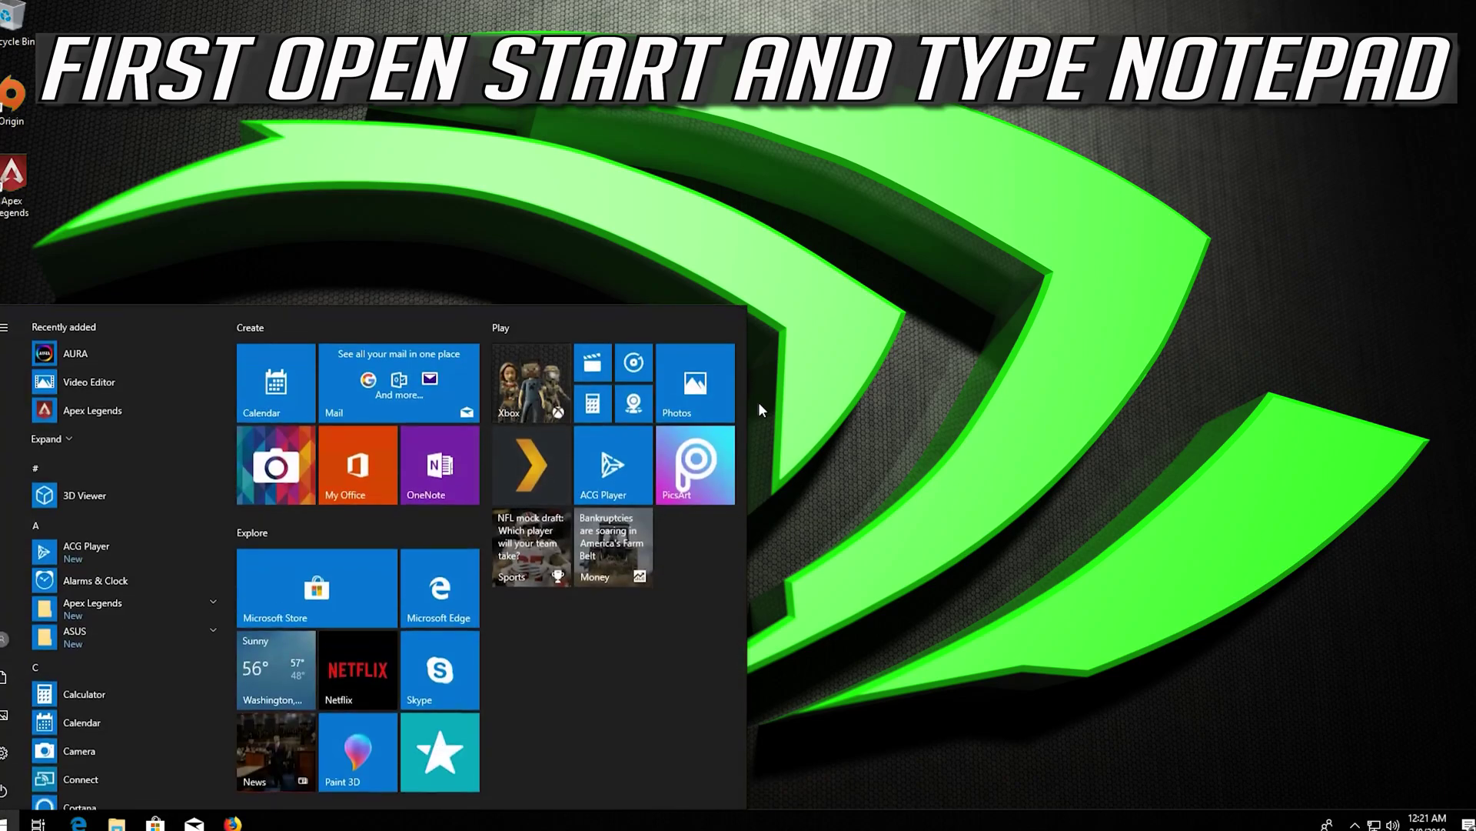
text(notepad)
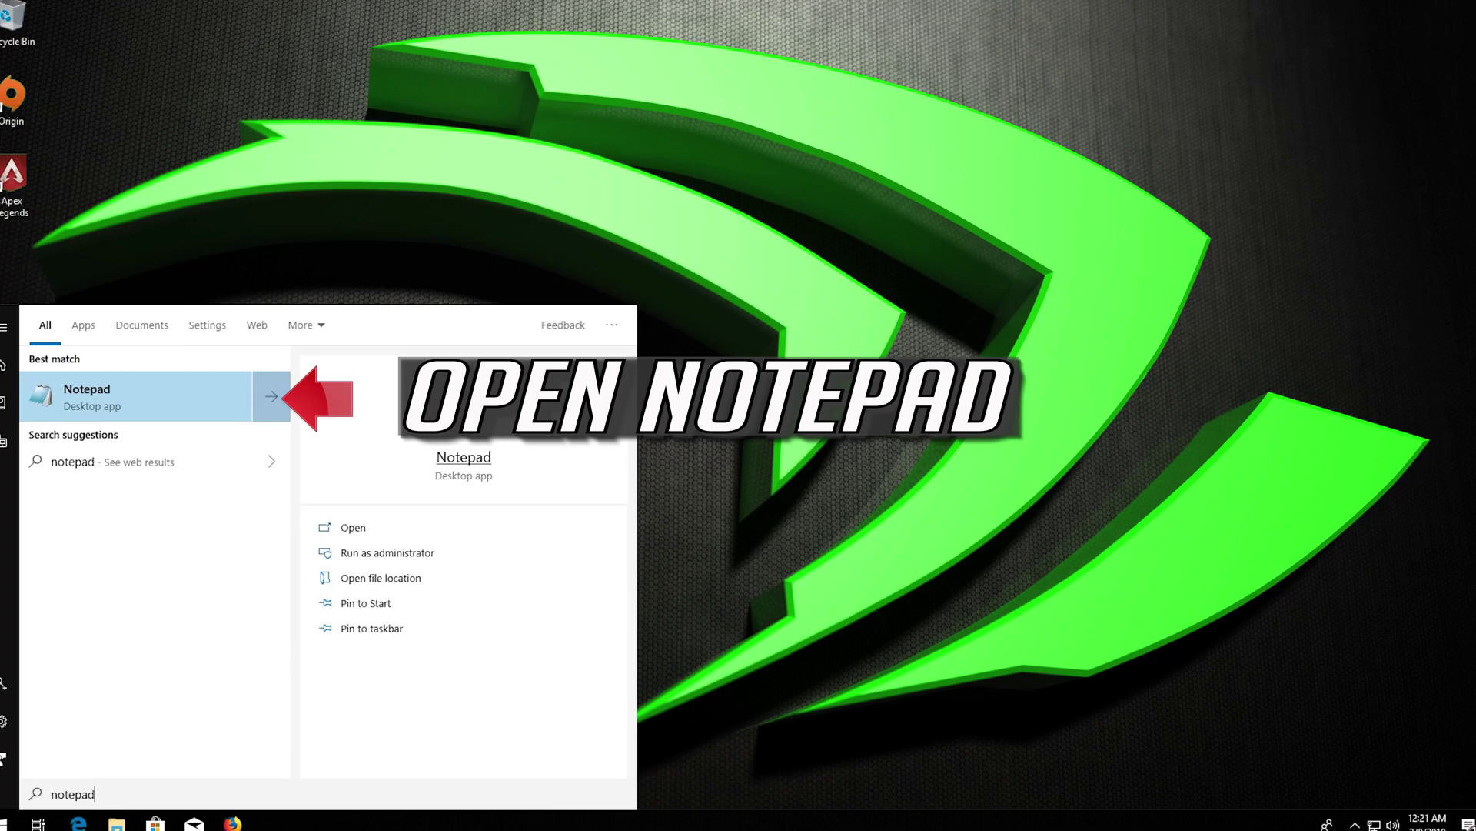
click(135, 406)
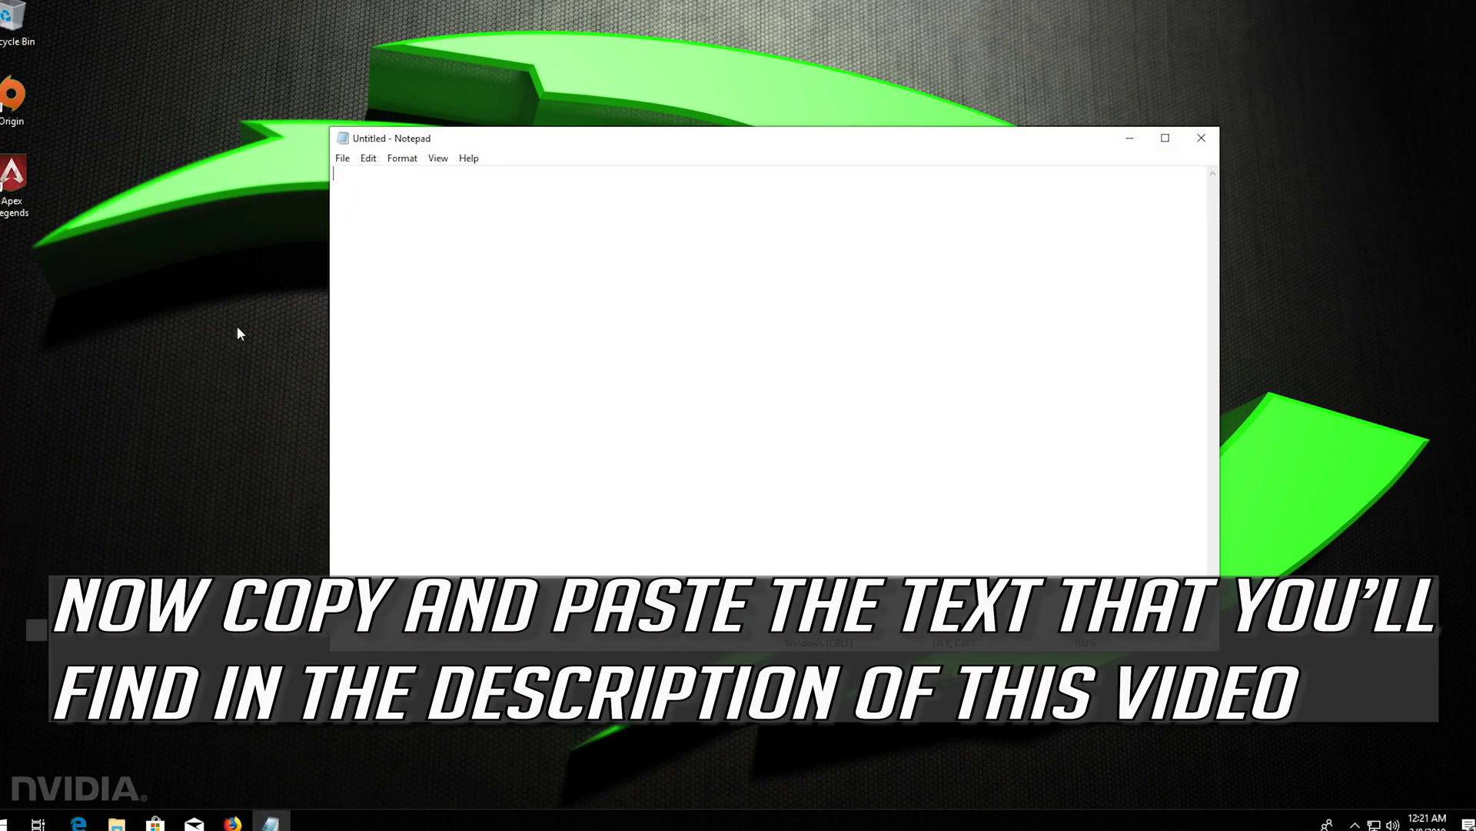
right_click(345, 263)
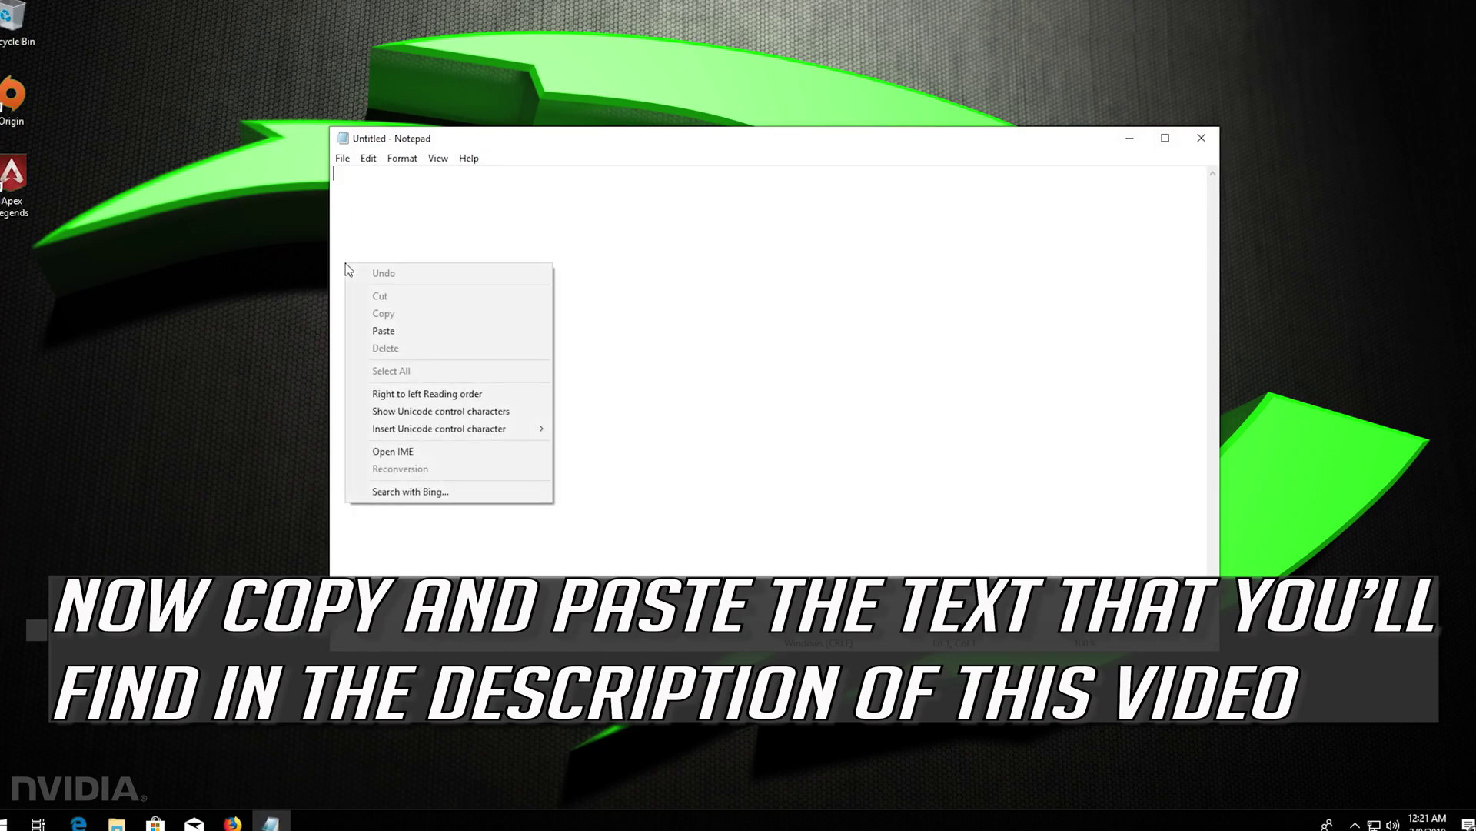
click(363, 329)
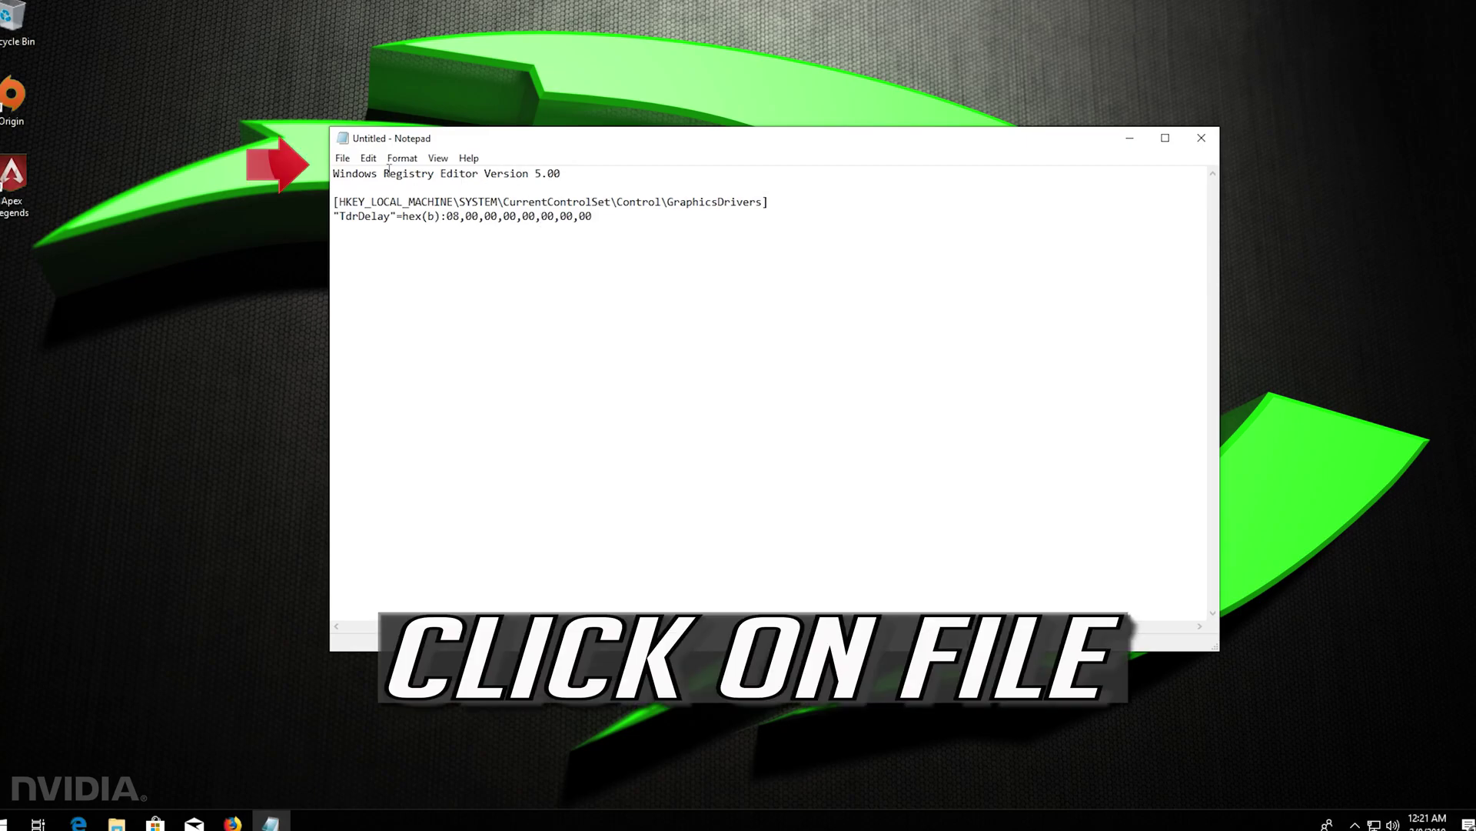
Save the text to the Desktop as fix.reg with All Files type, then close Notepad.
click(341, 158)
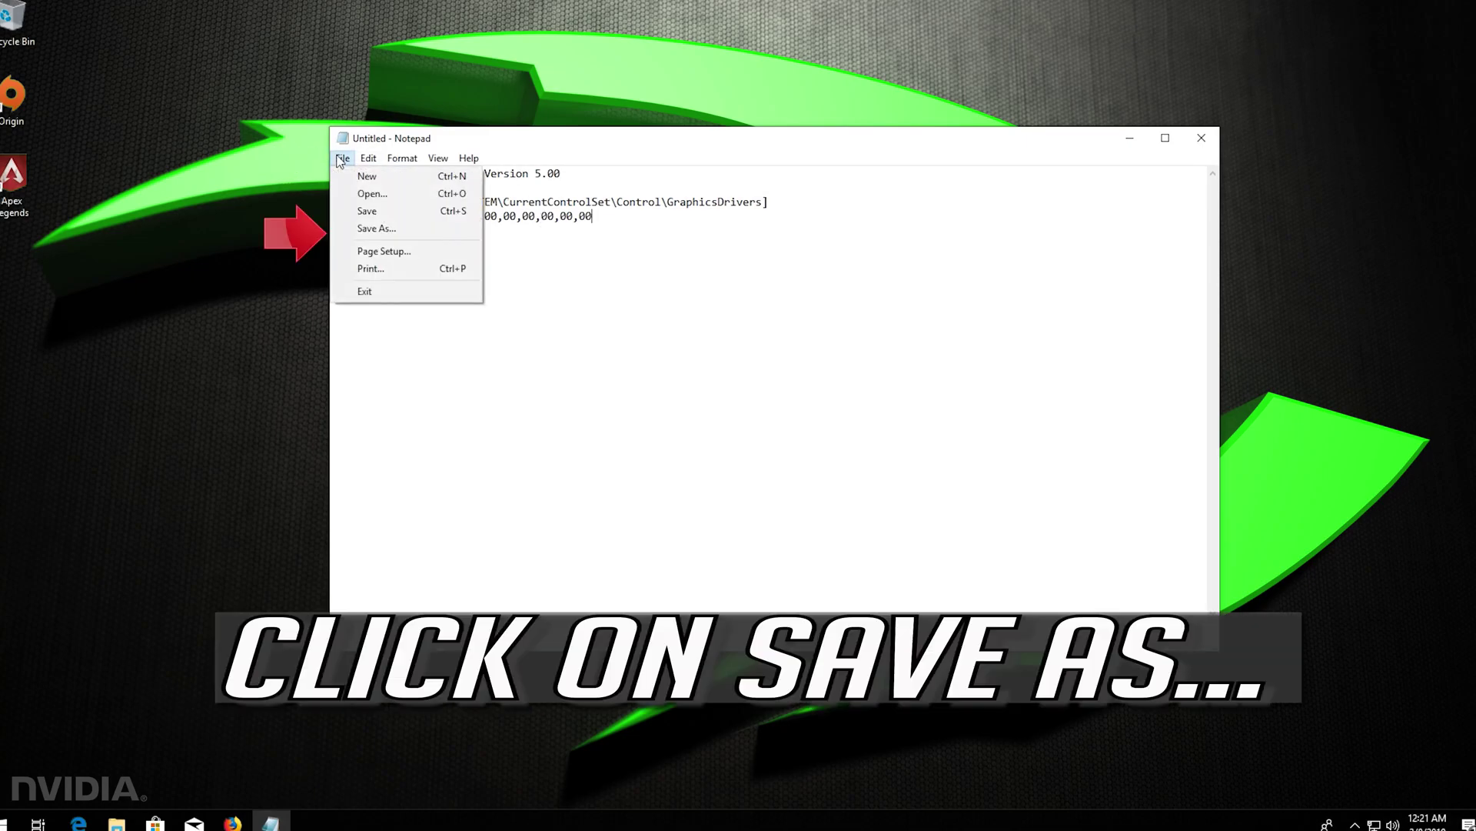
click(392, 229)
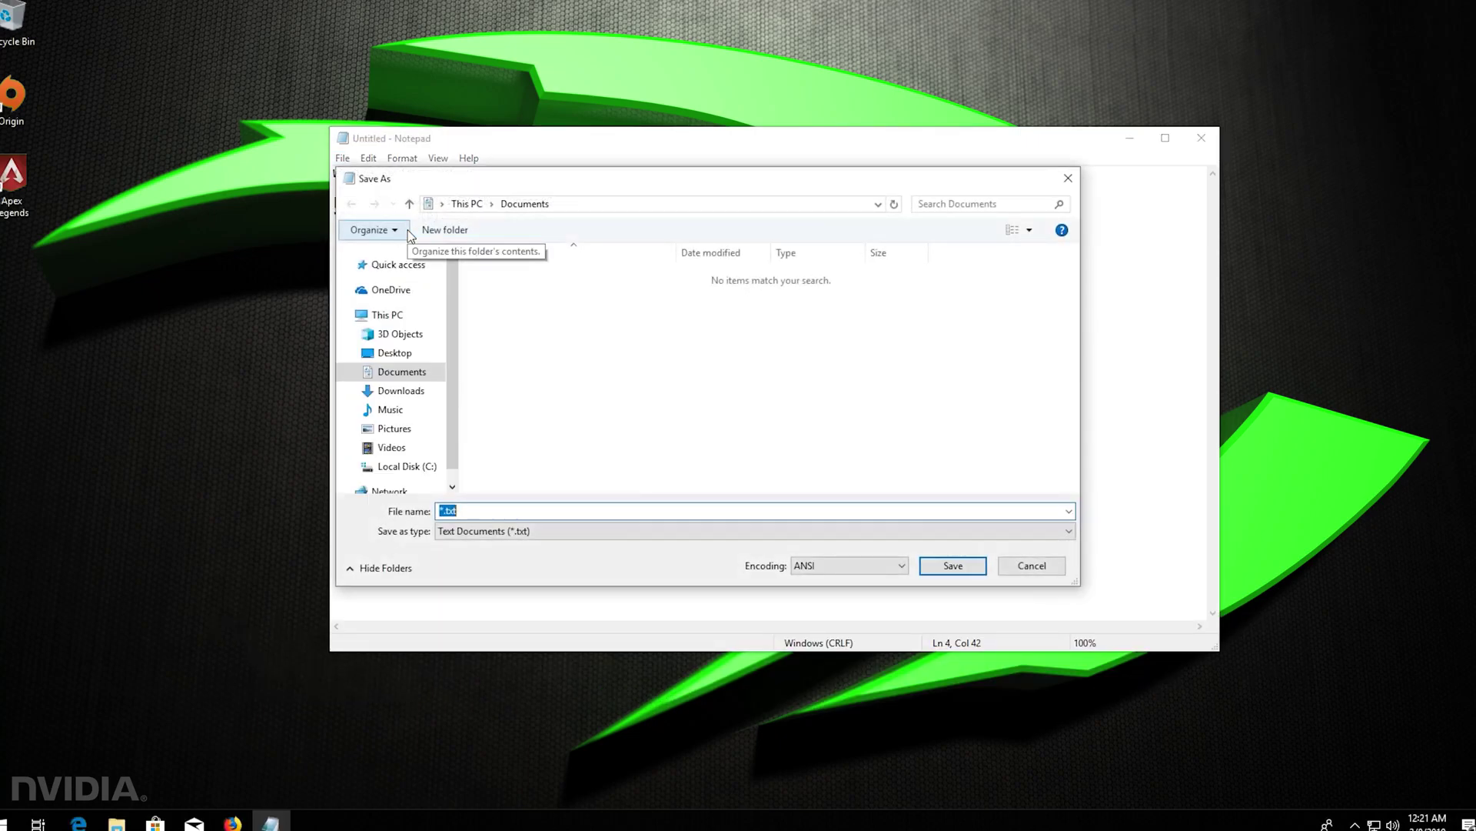
click(393, 352)
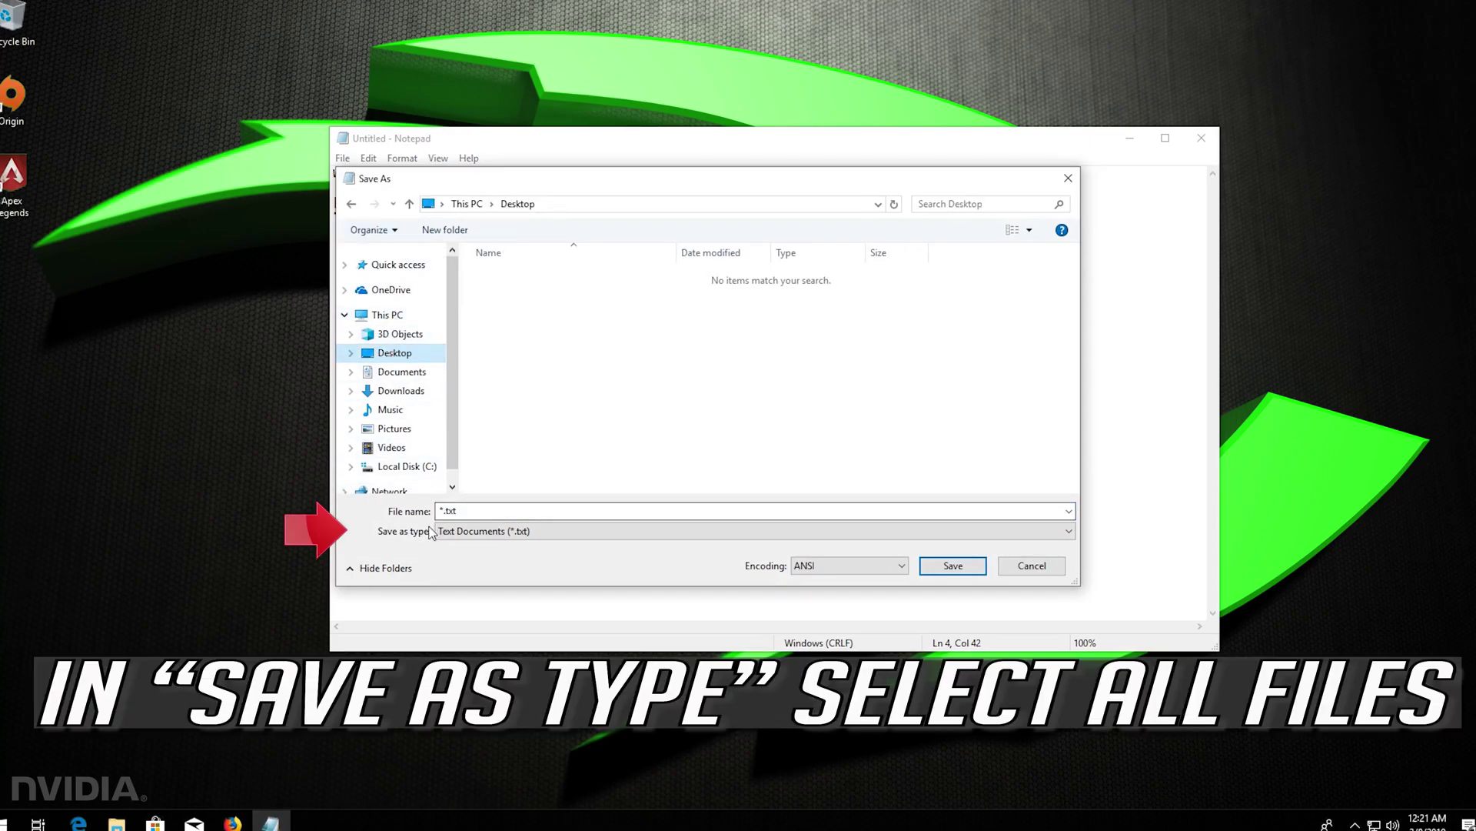
click(505, 532)
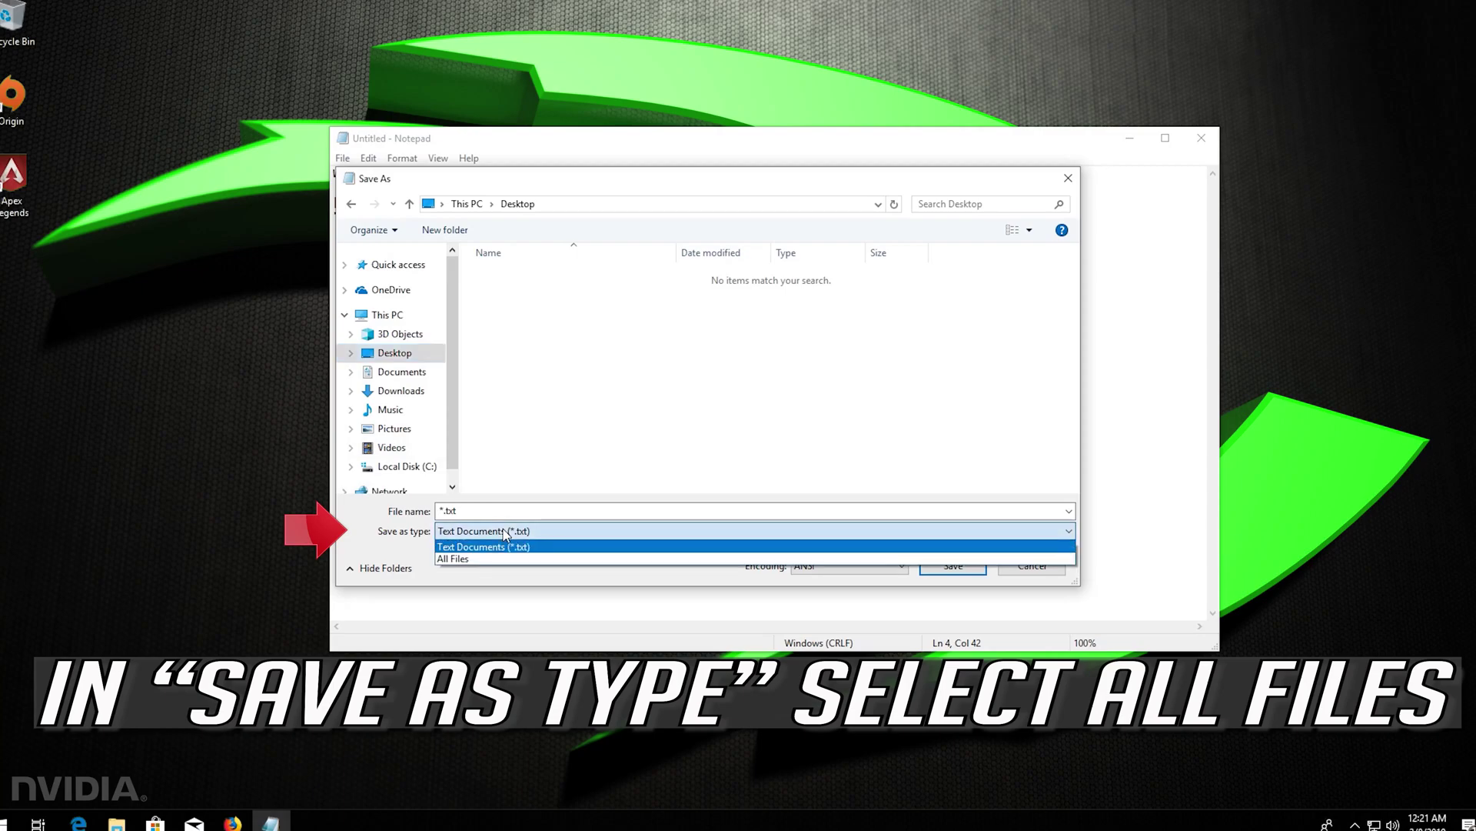
click(466, 560)
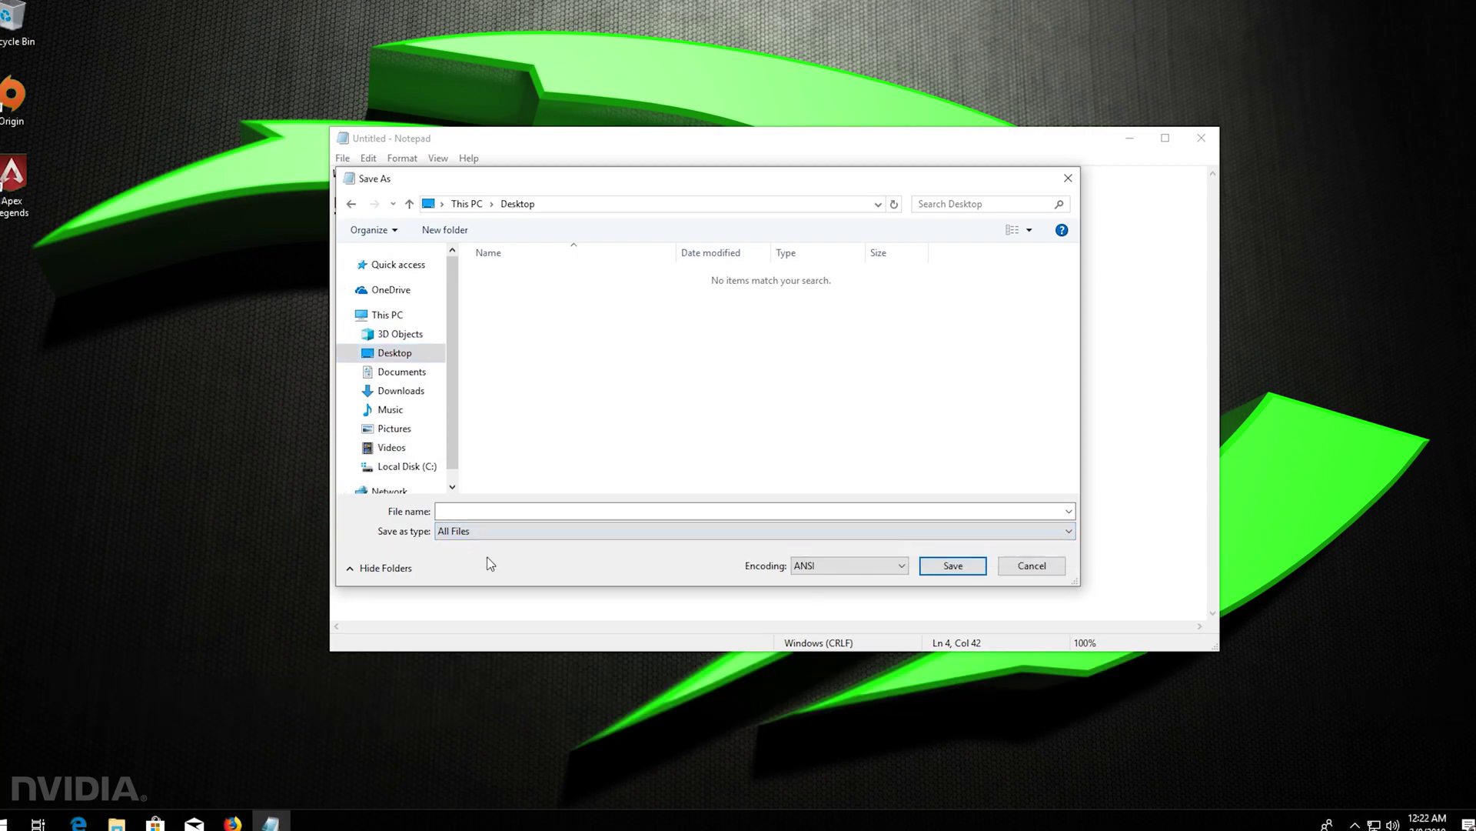
click(472, 510)
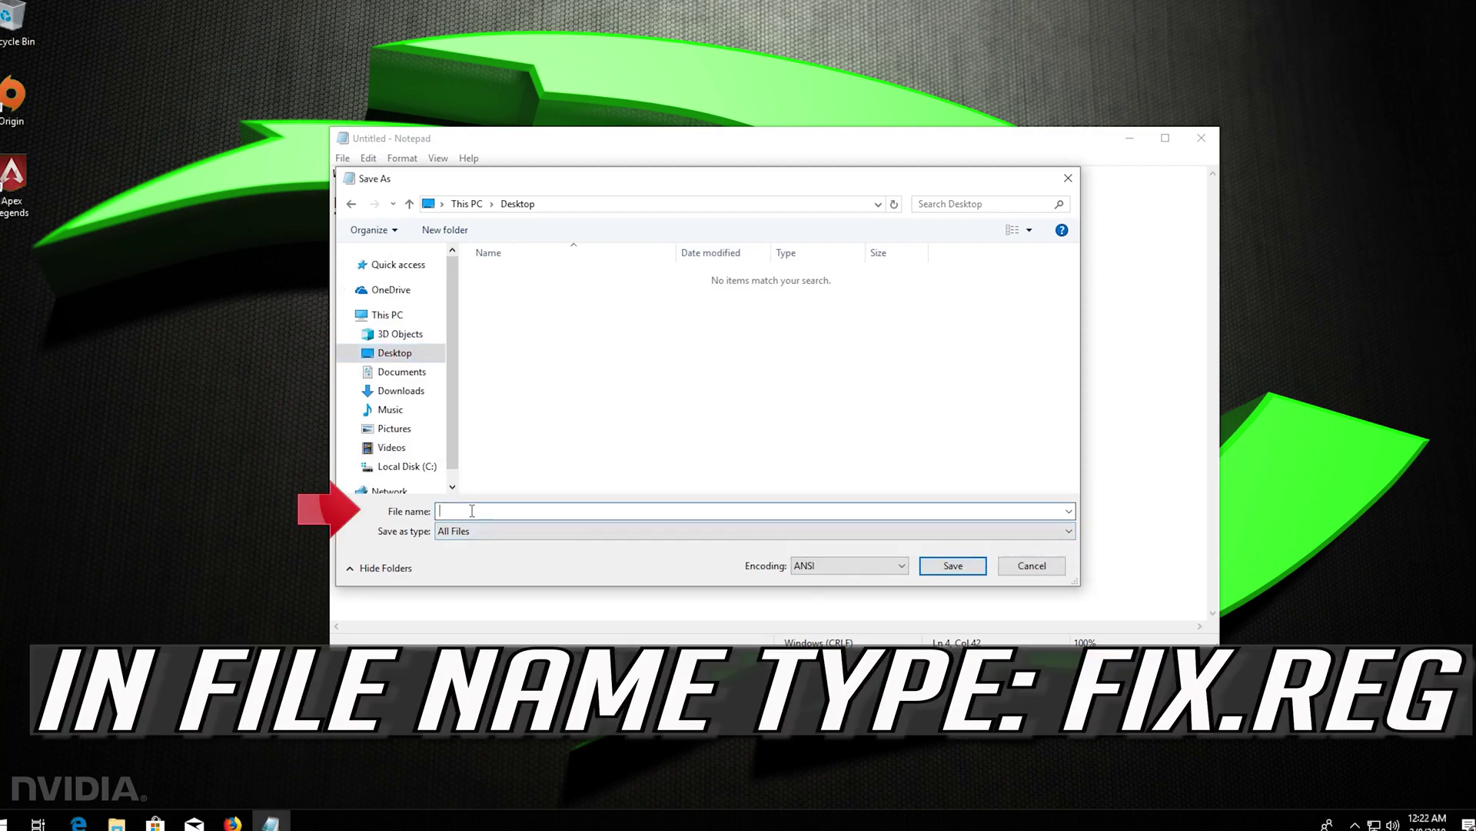
text(fix.reg)
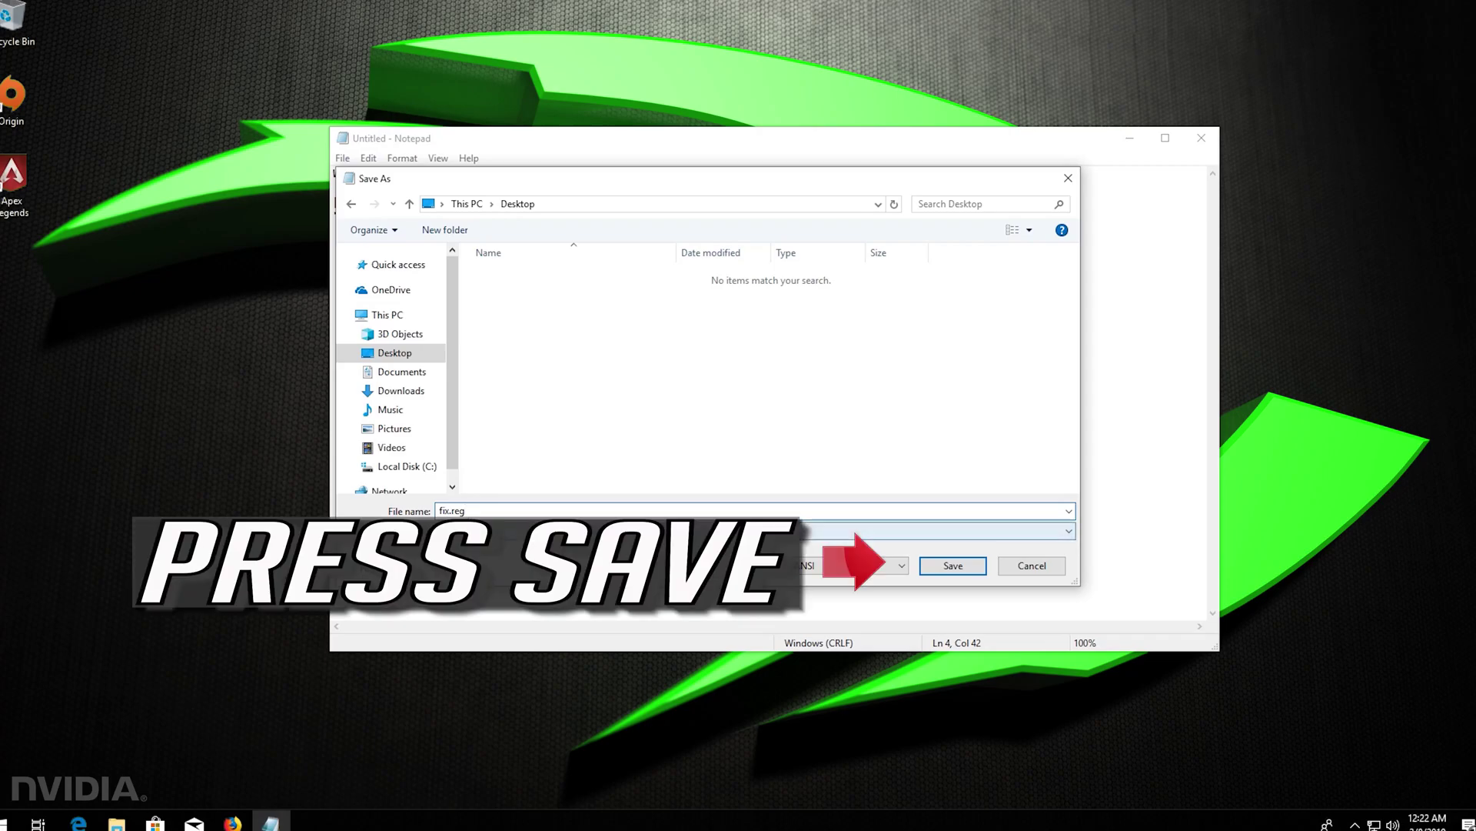
click(953, 566)
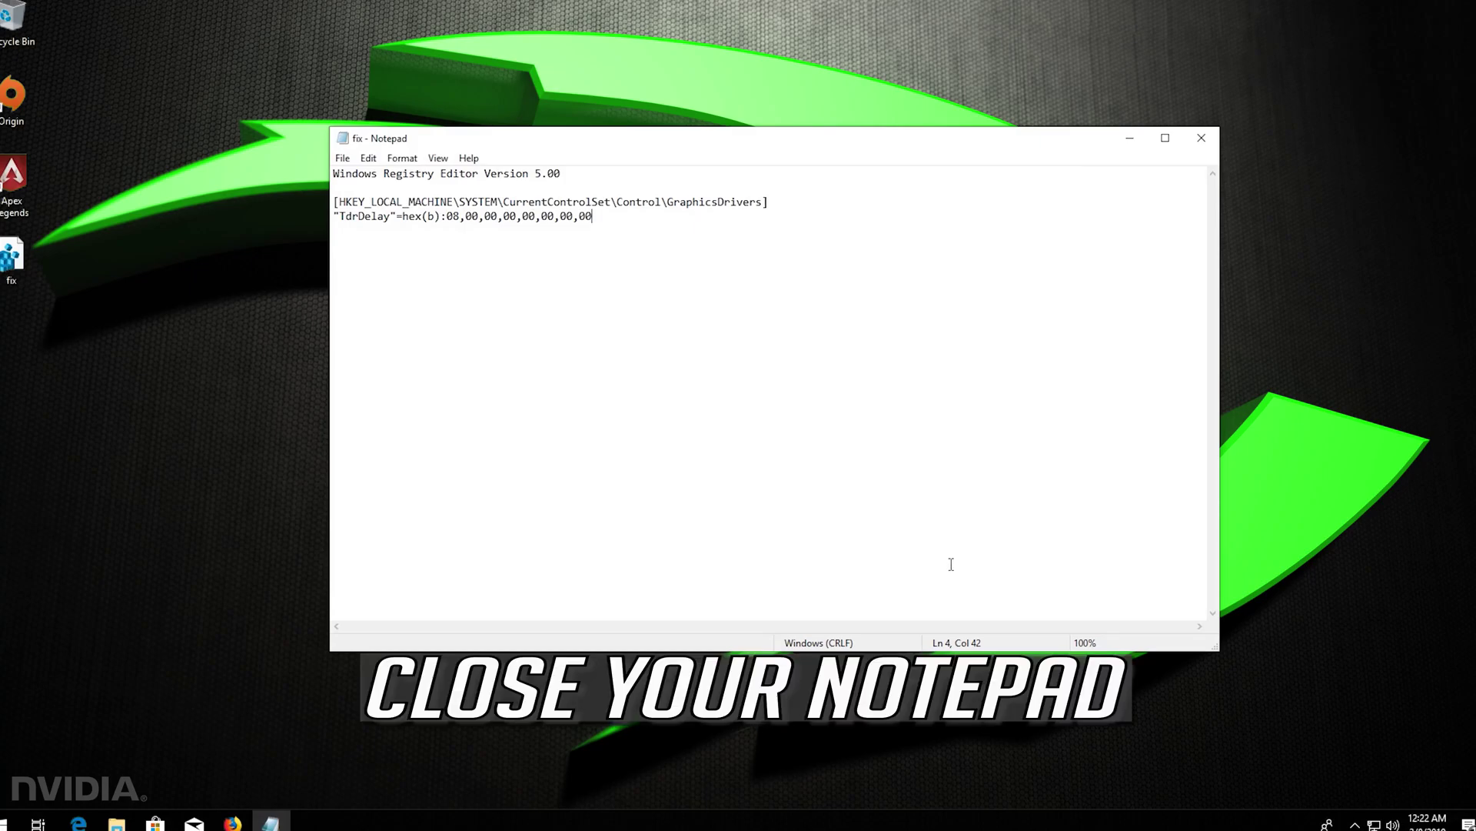
click(1201, 138)
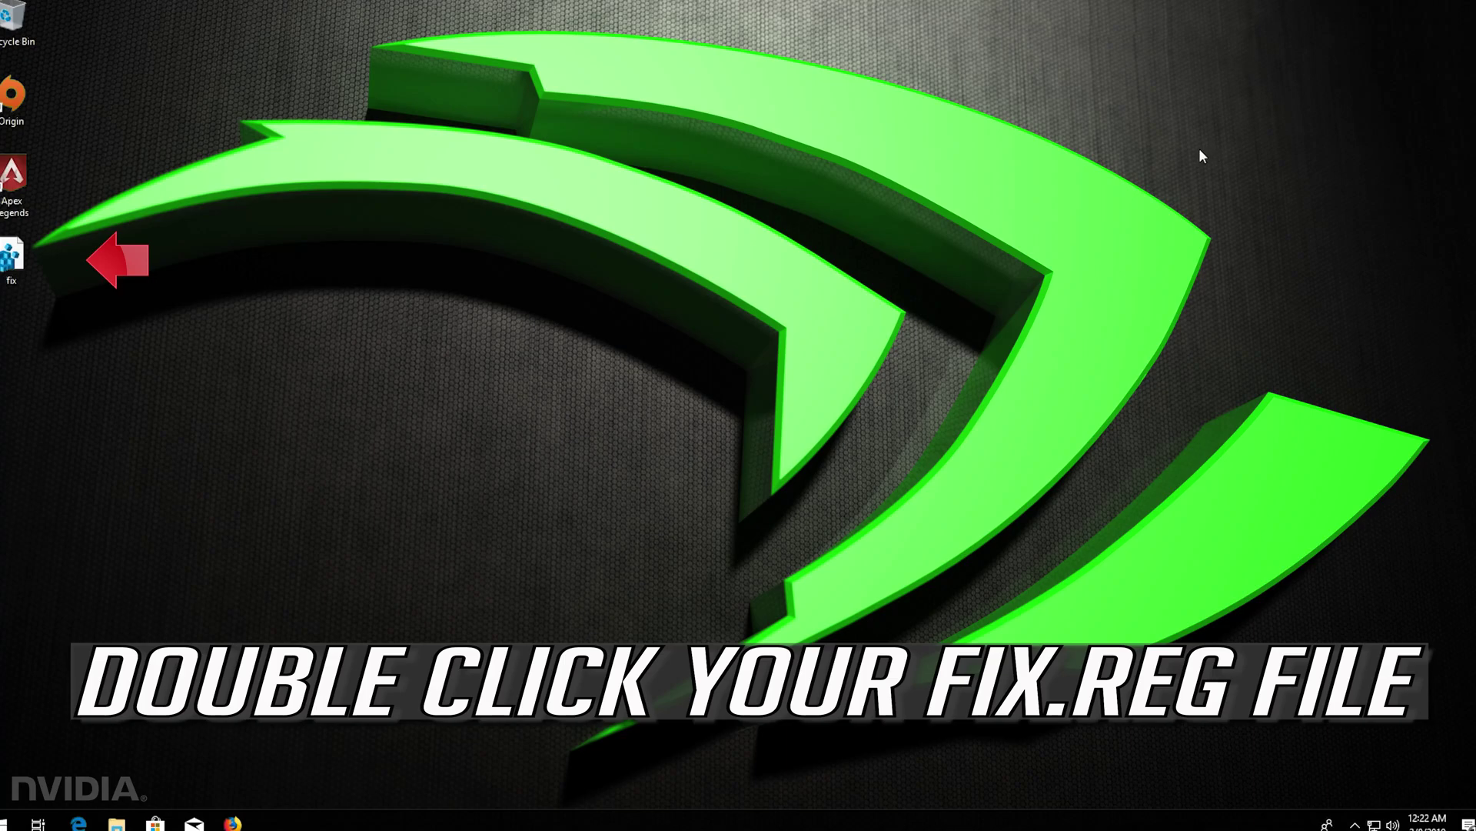
Merge fix.reg into the registry, approving both prompts and dismissing the success message.
double_click(12, 257)
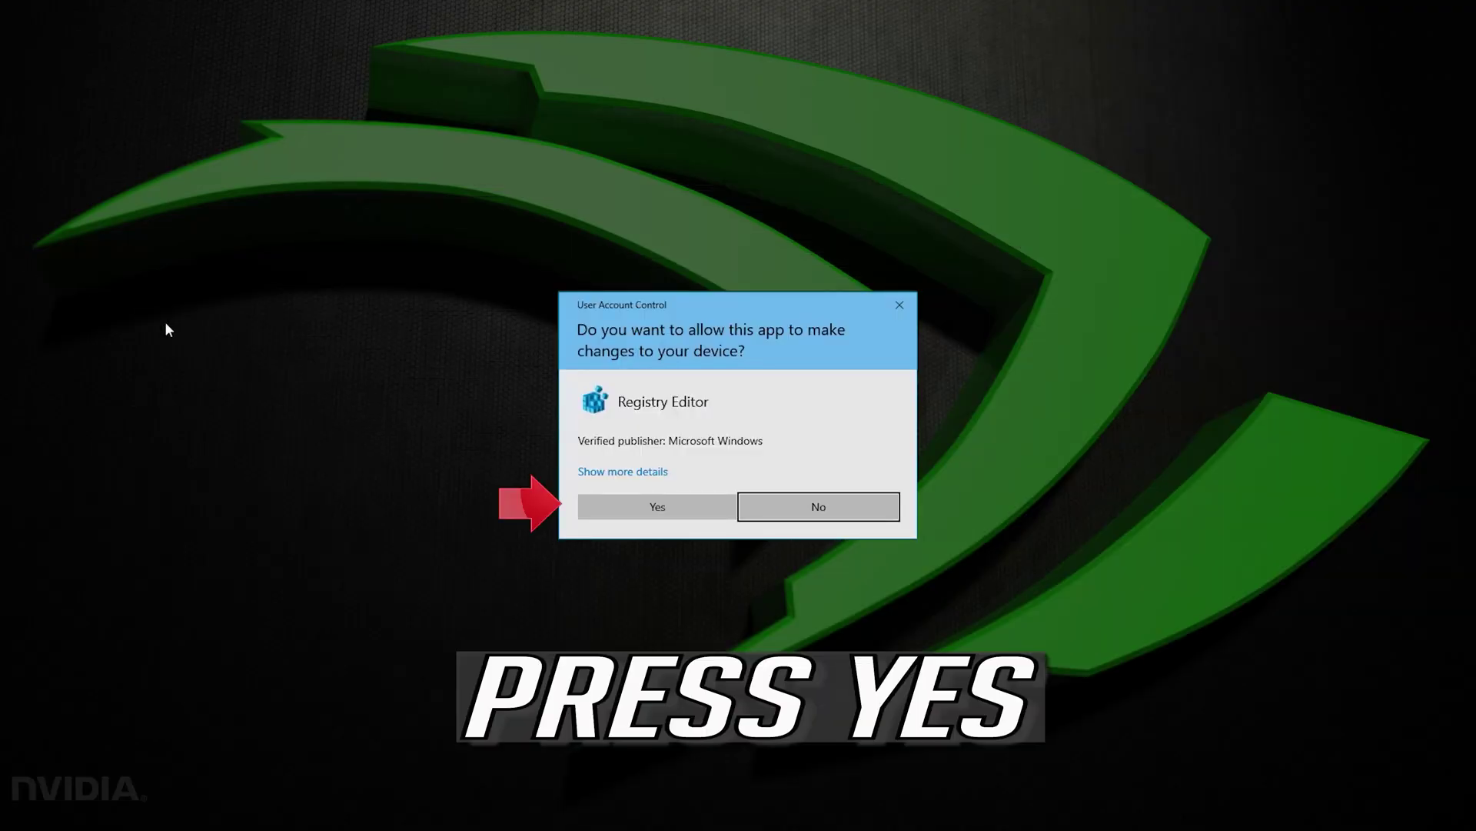
click(669, 509)
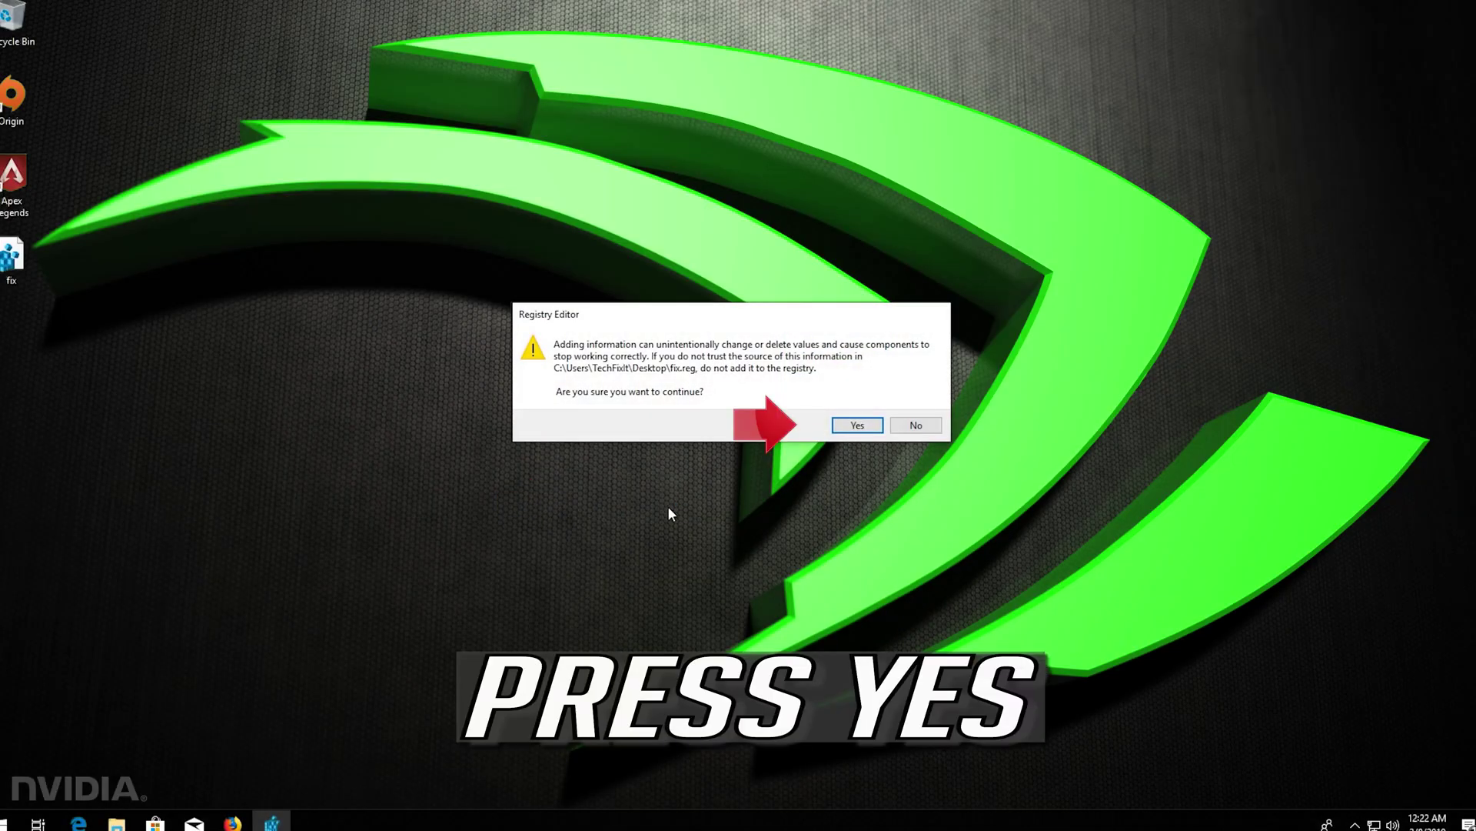
click(858, 426)
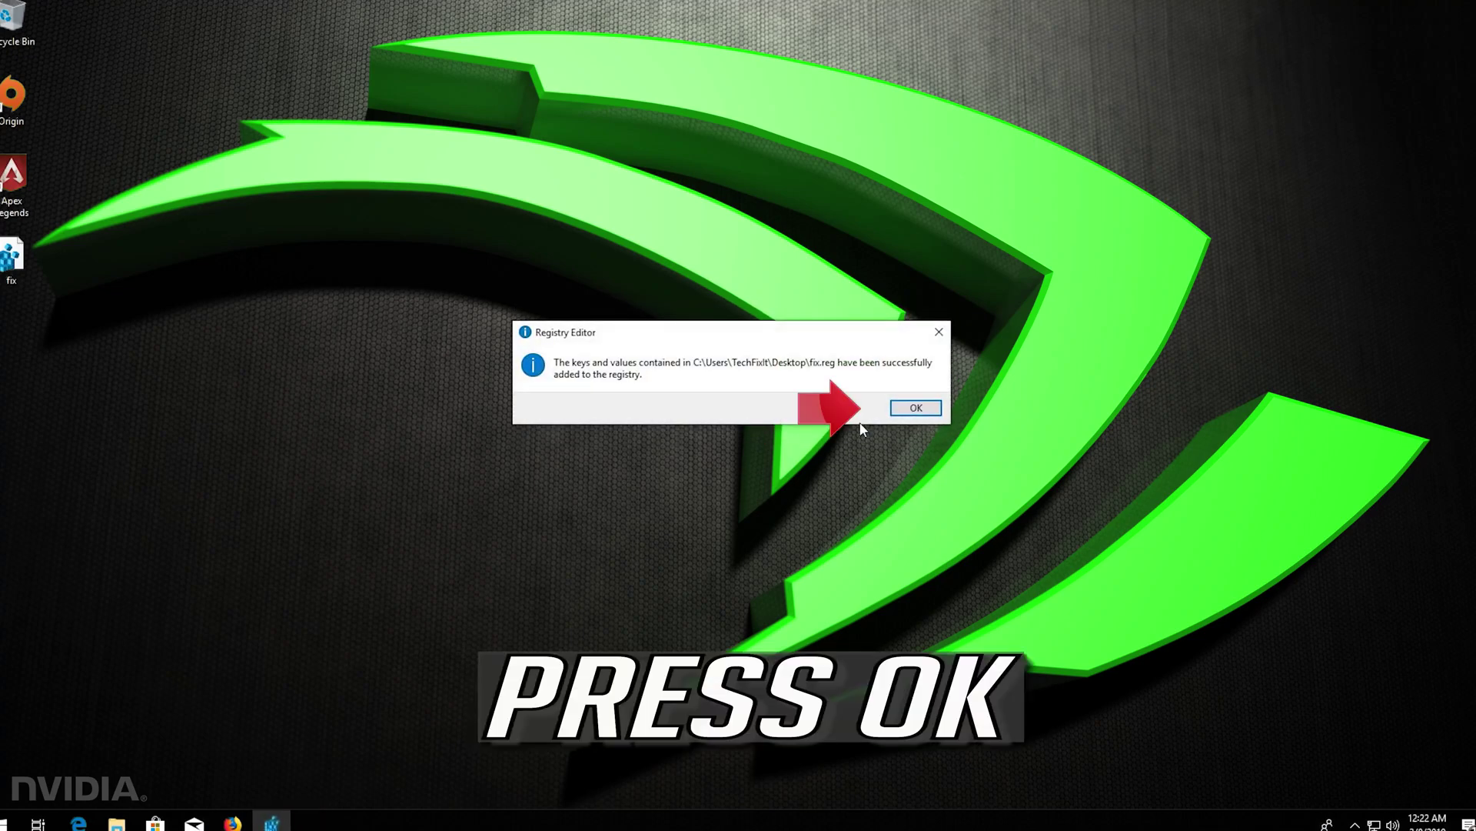
click(925, 410)
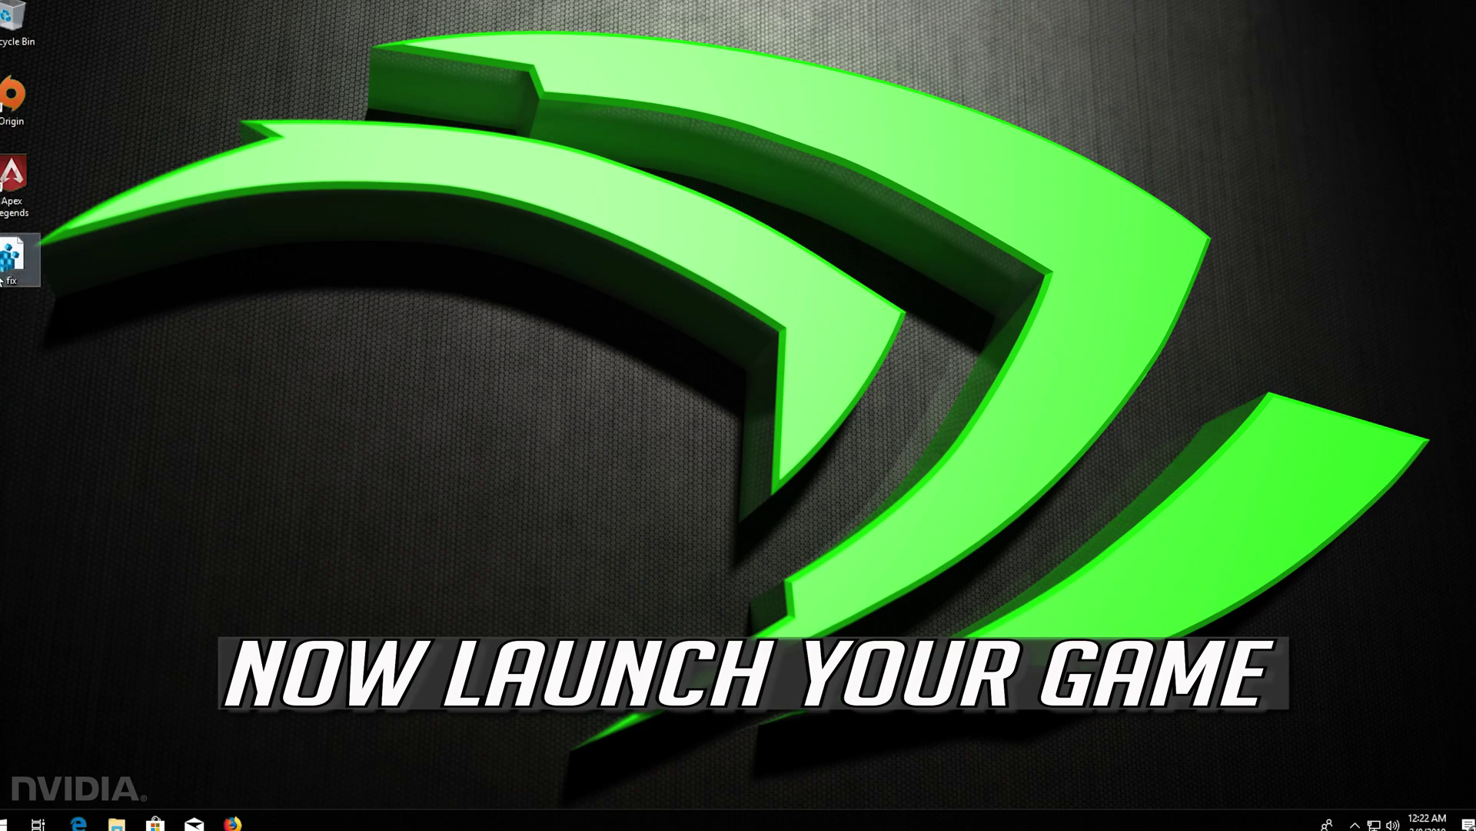
Delete fix.reg from the desktop and launch Registry Editor via a 'regedit' search.
key(Delete)
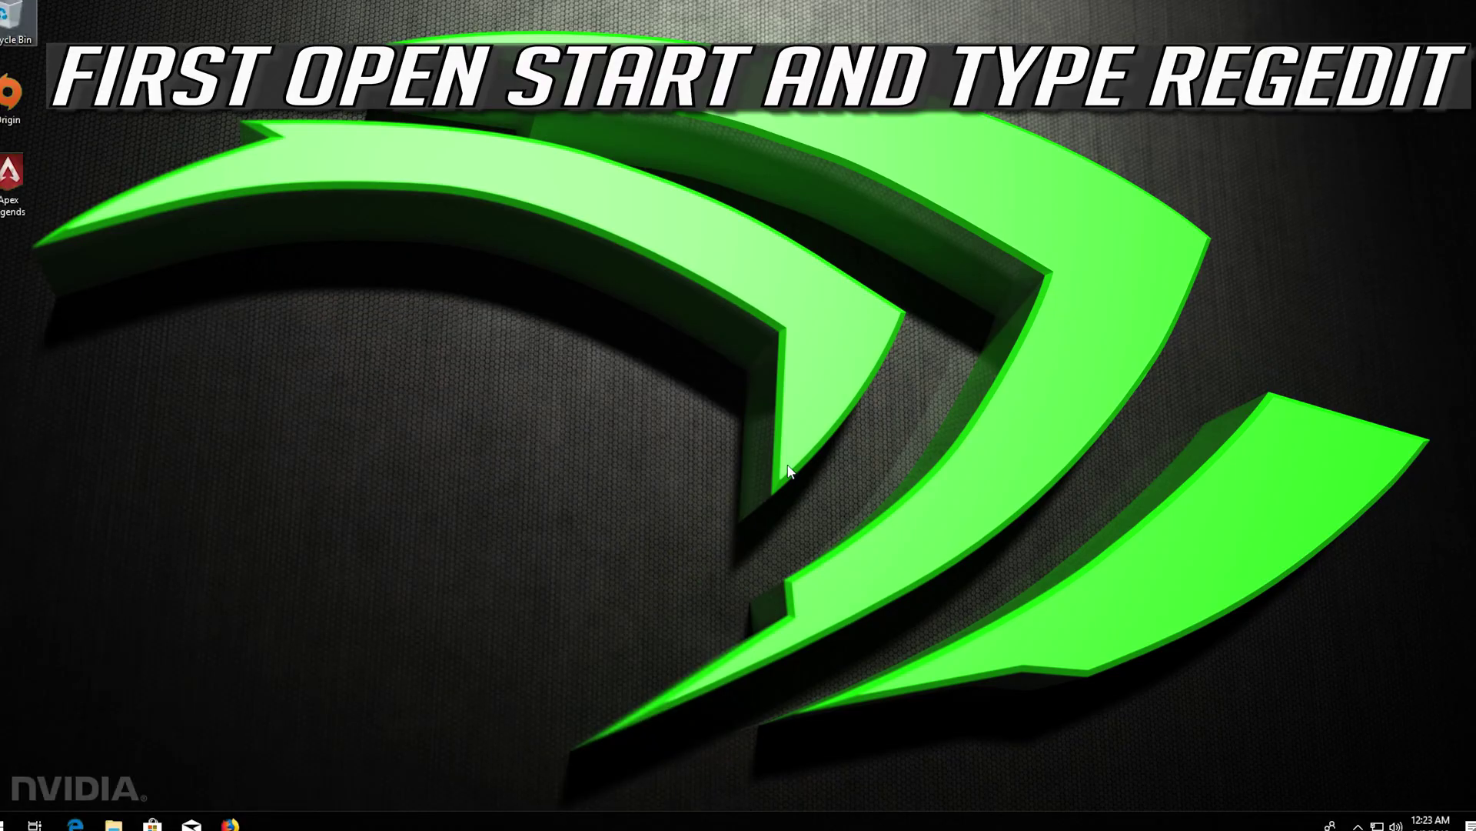
key(super)
text(regedit)
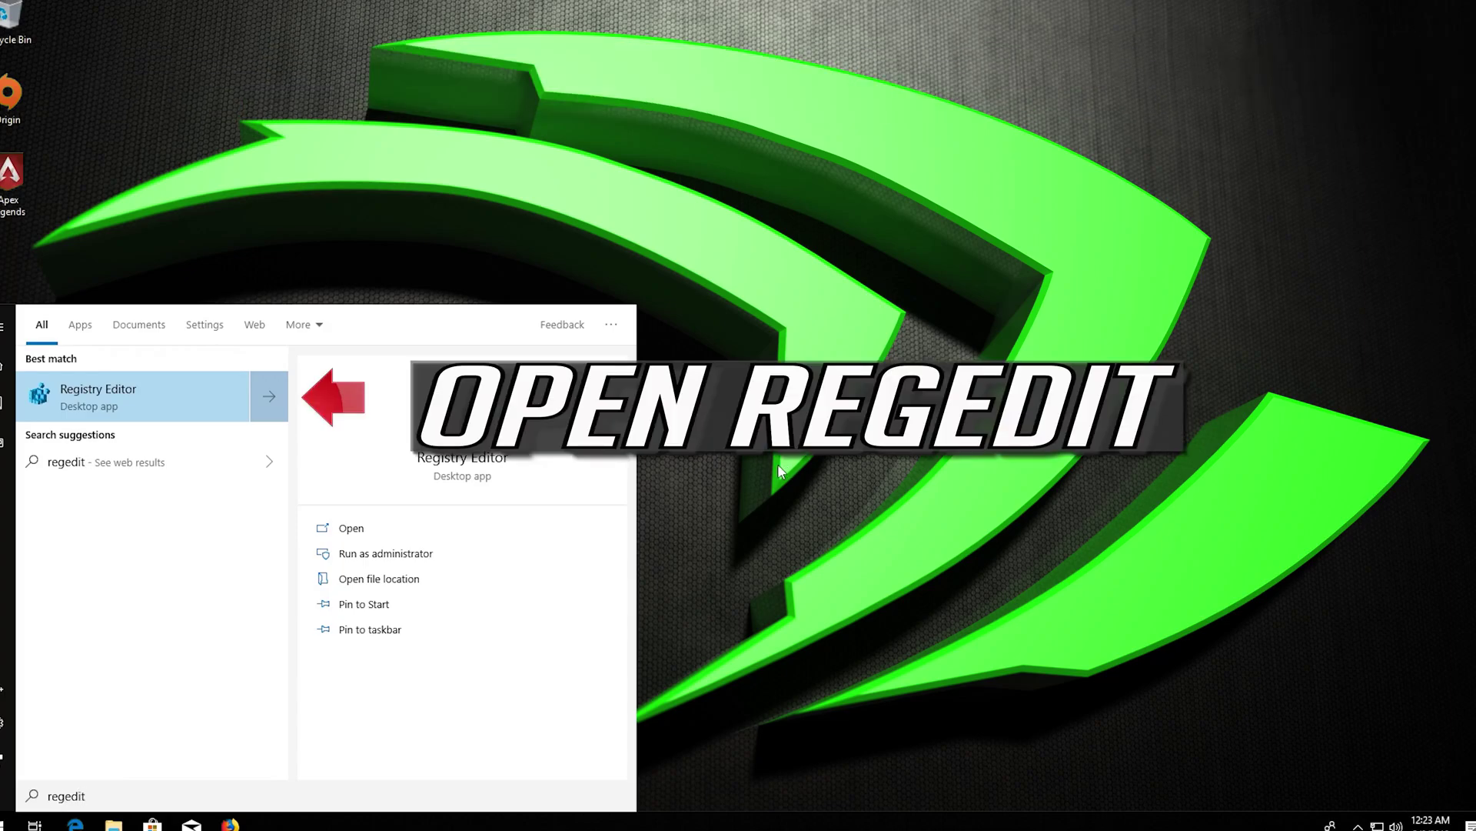
click(161, 398)
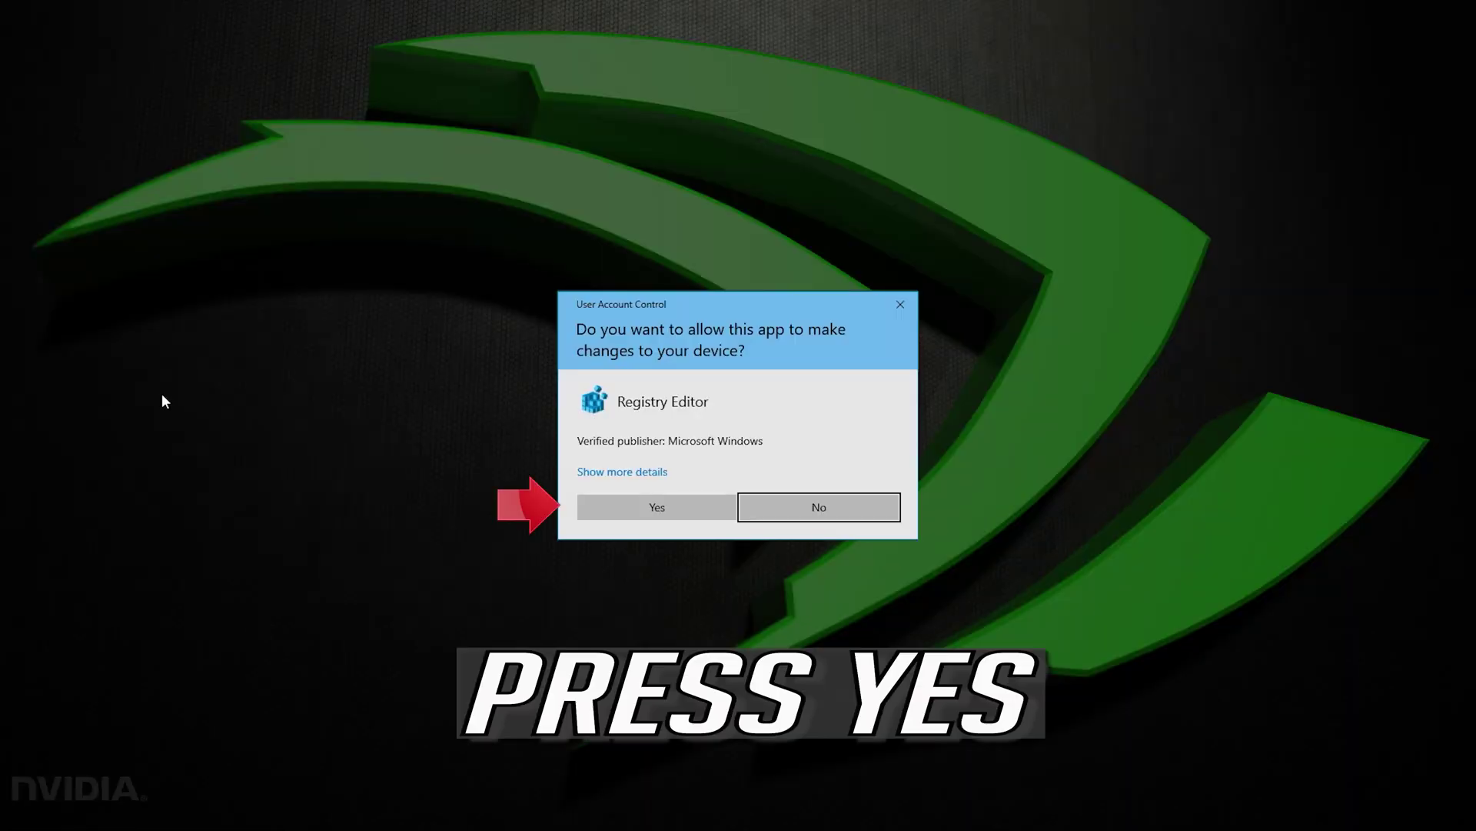
Allow Registry Editor, then open HKEY_LOCAL_MACHINE\SYSTEM\CurrentControlSet\Control\GraphicsDrivers to see TdrDelay.
click(637, 509)
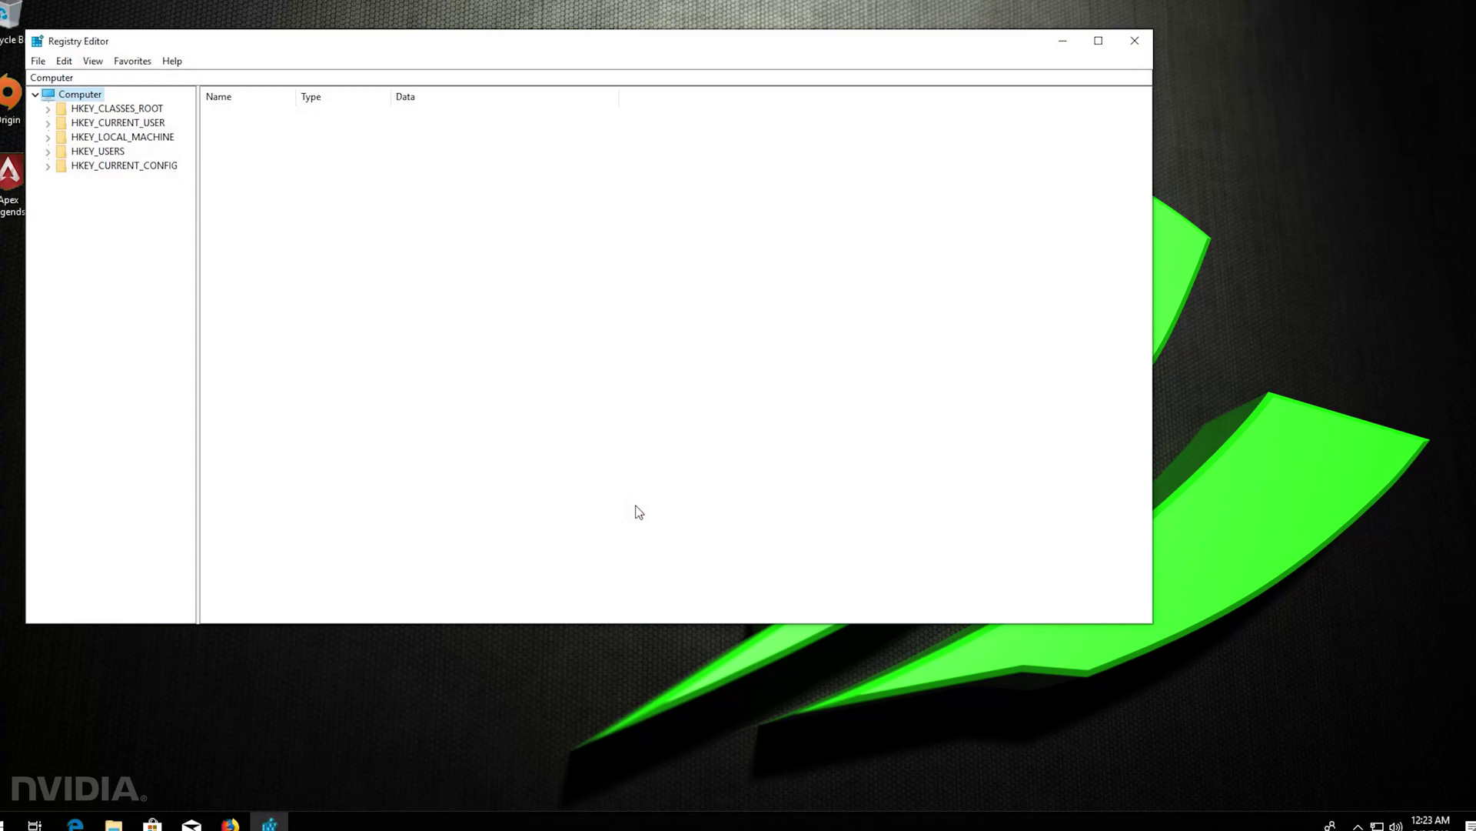
drag(461, 44, 641, 90)
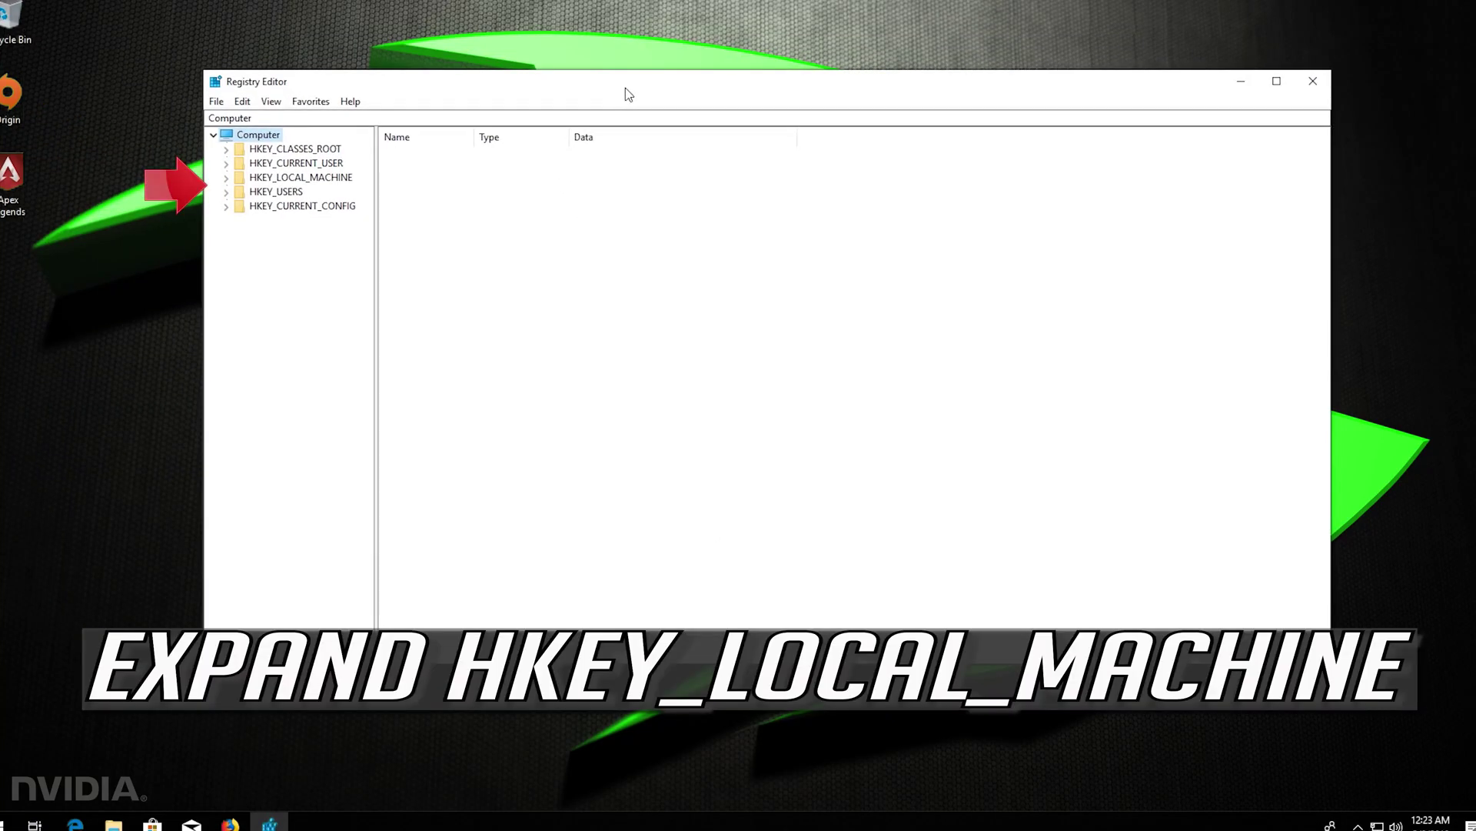
click(226, 178)
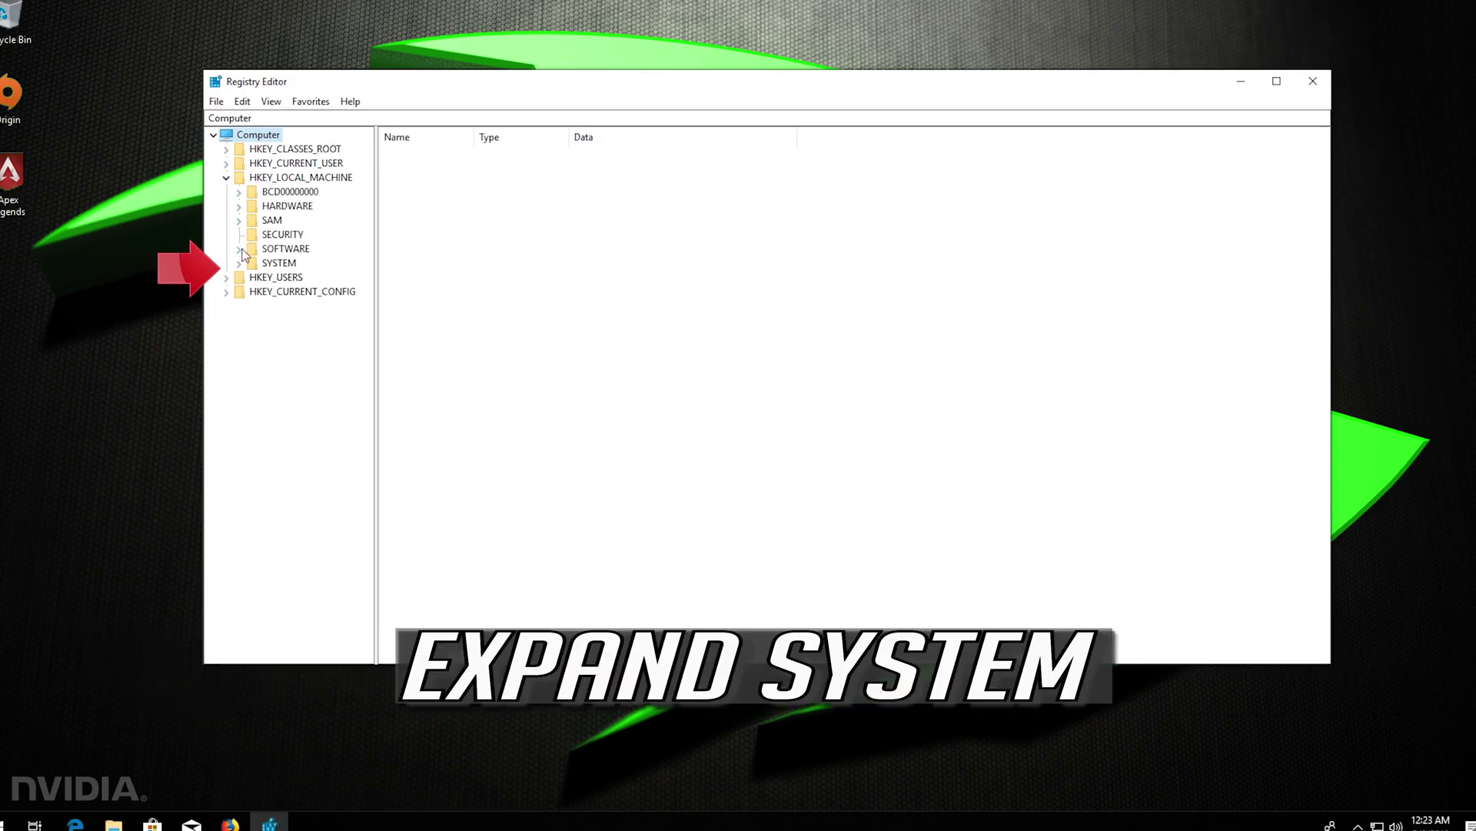
click(240, 264)
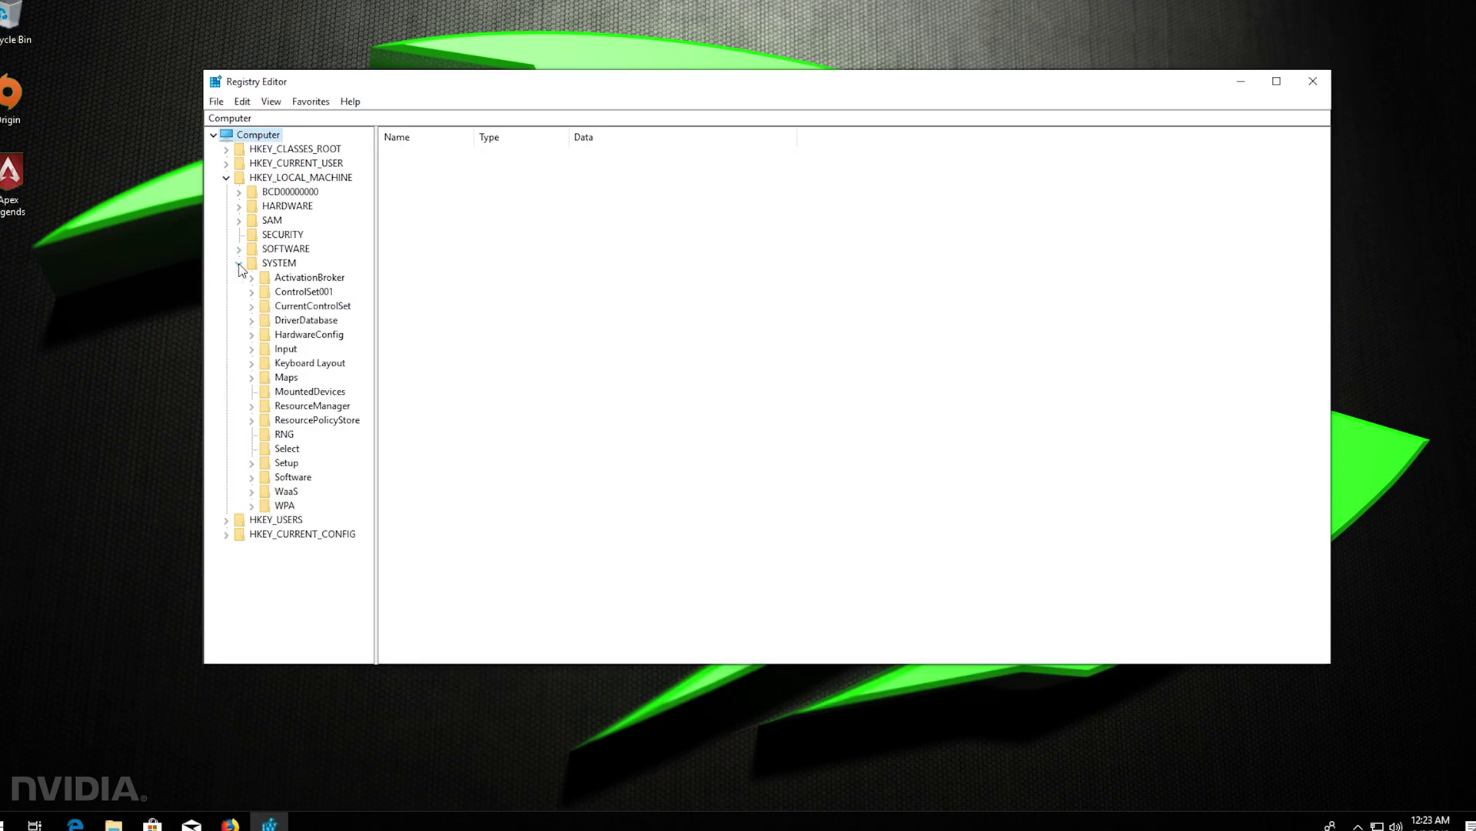
click(313, 305)
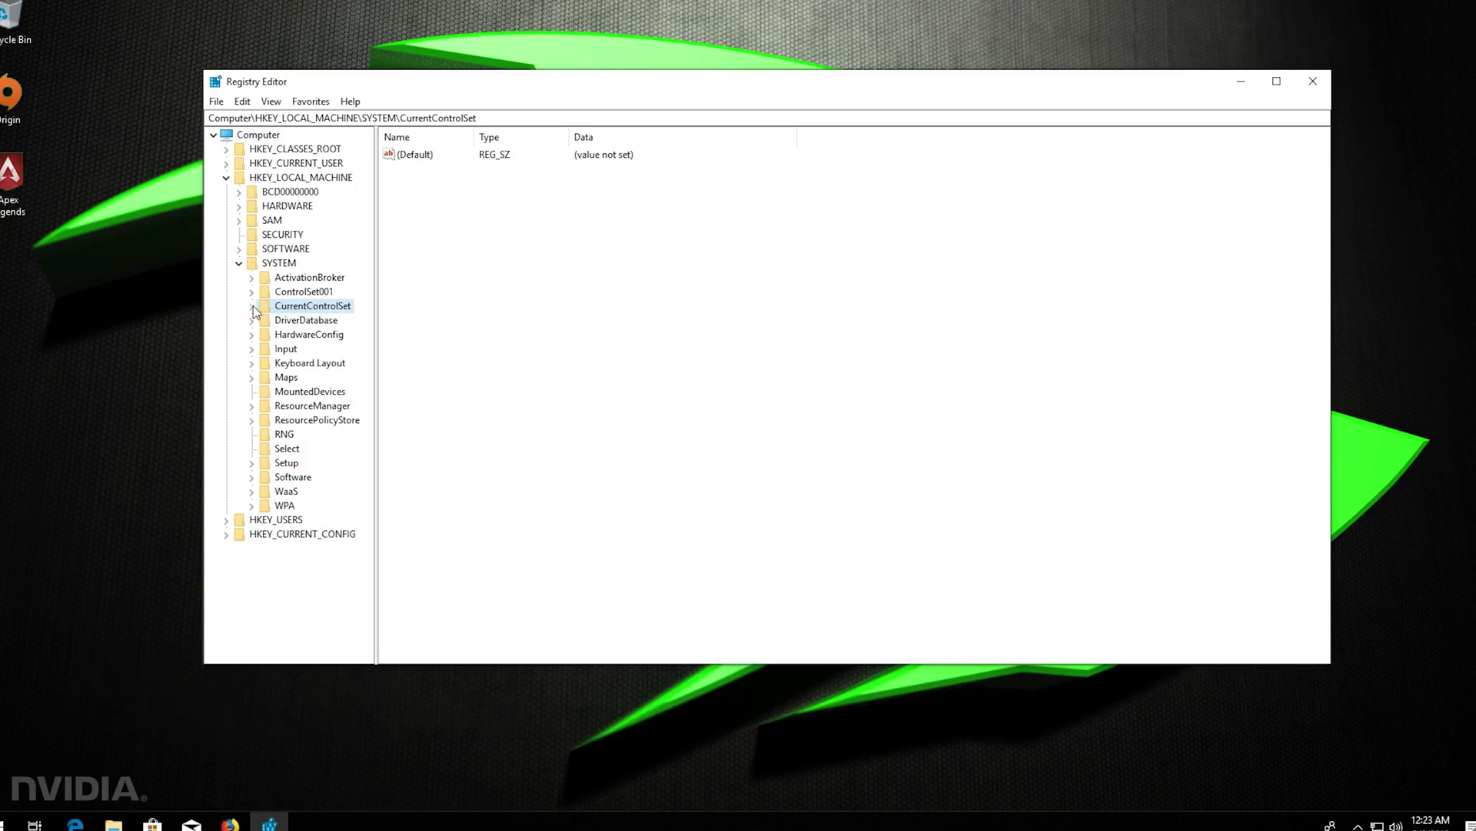
click(252, 306)
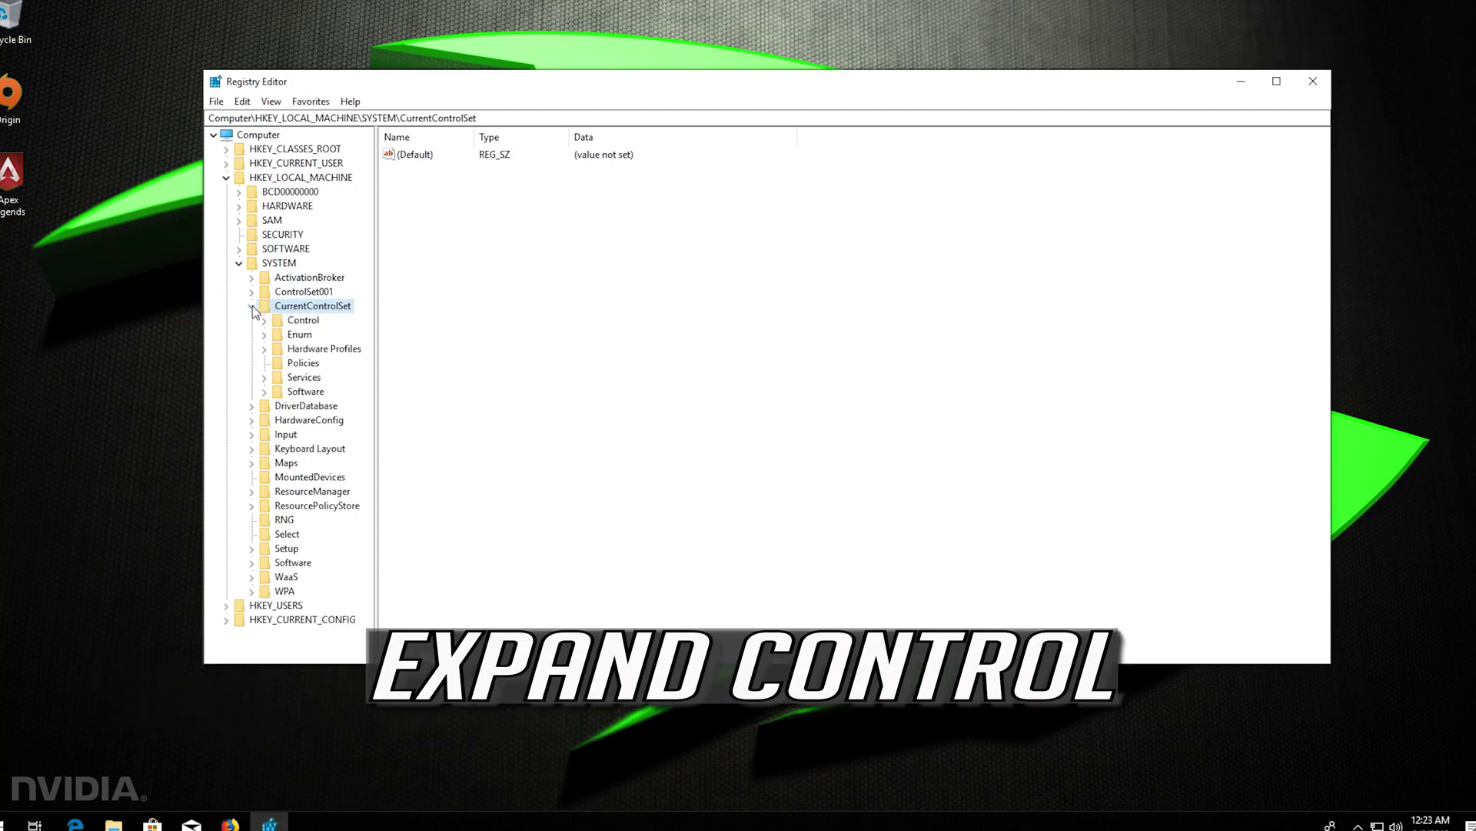
click(266, 321)
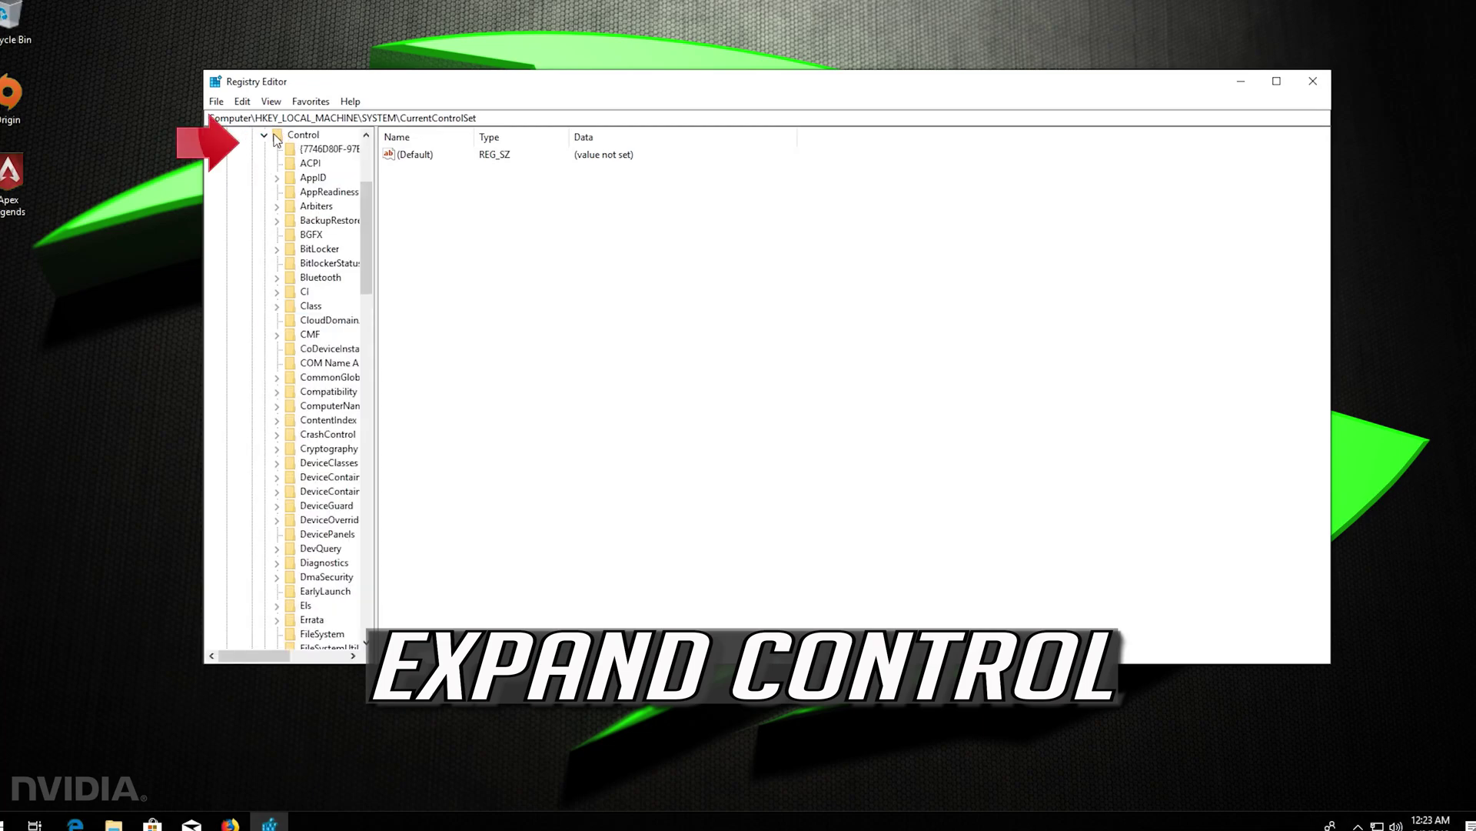
scroll(326, 307, down, 3)
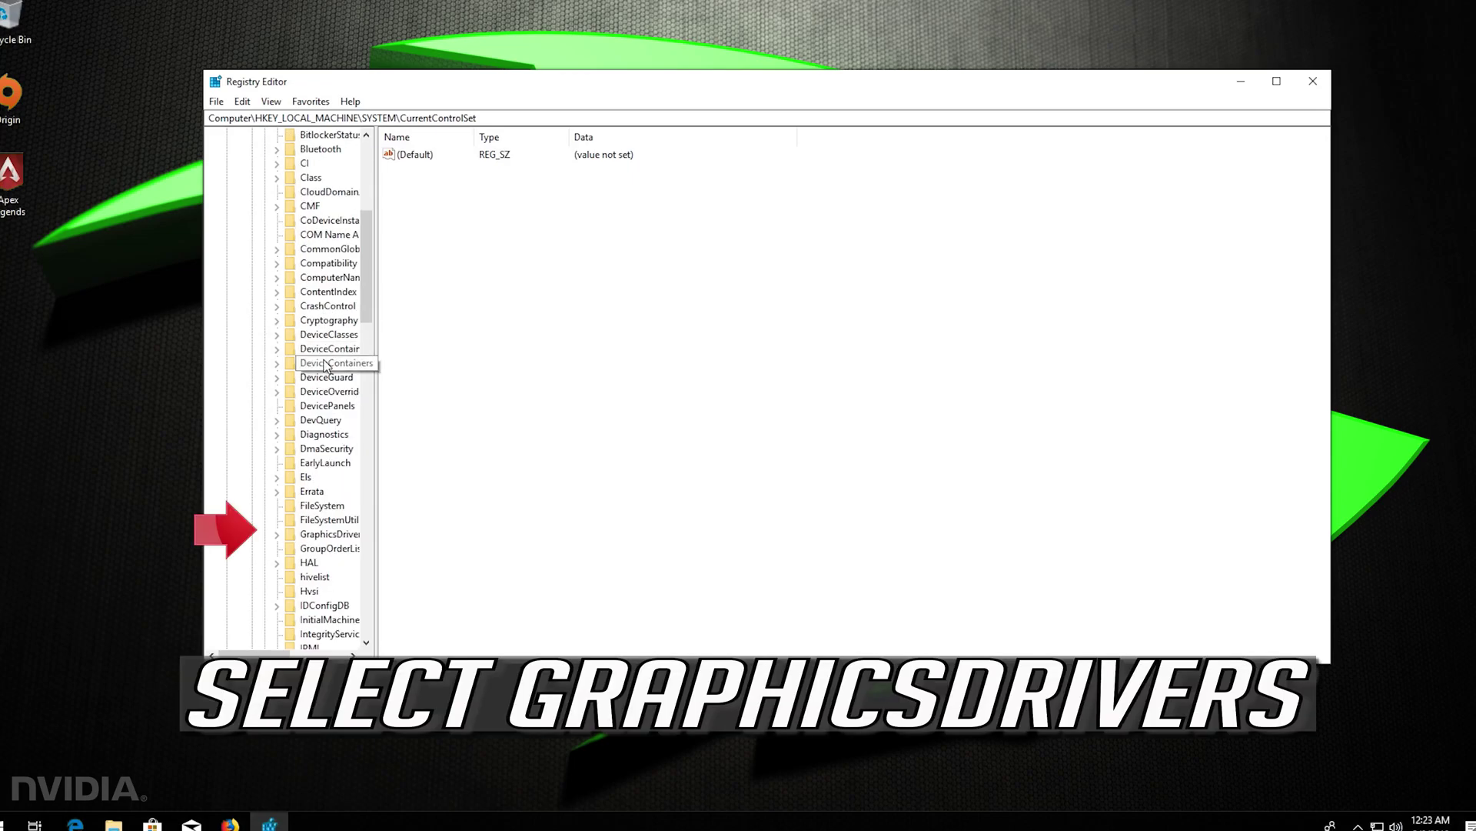
click(306, 533)
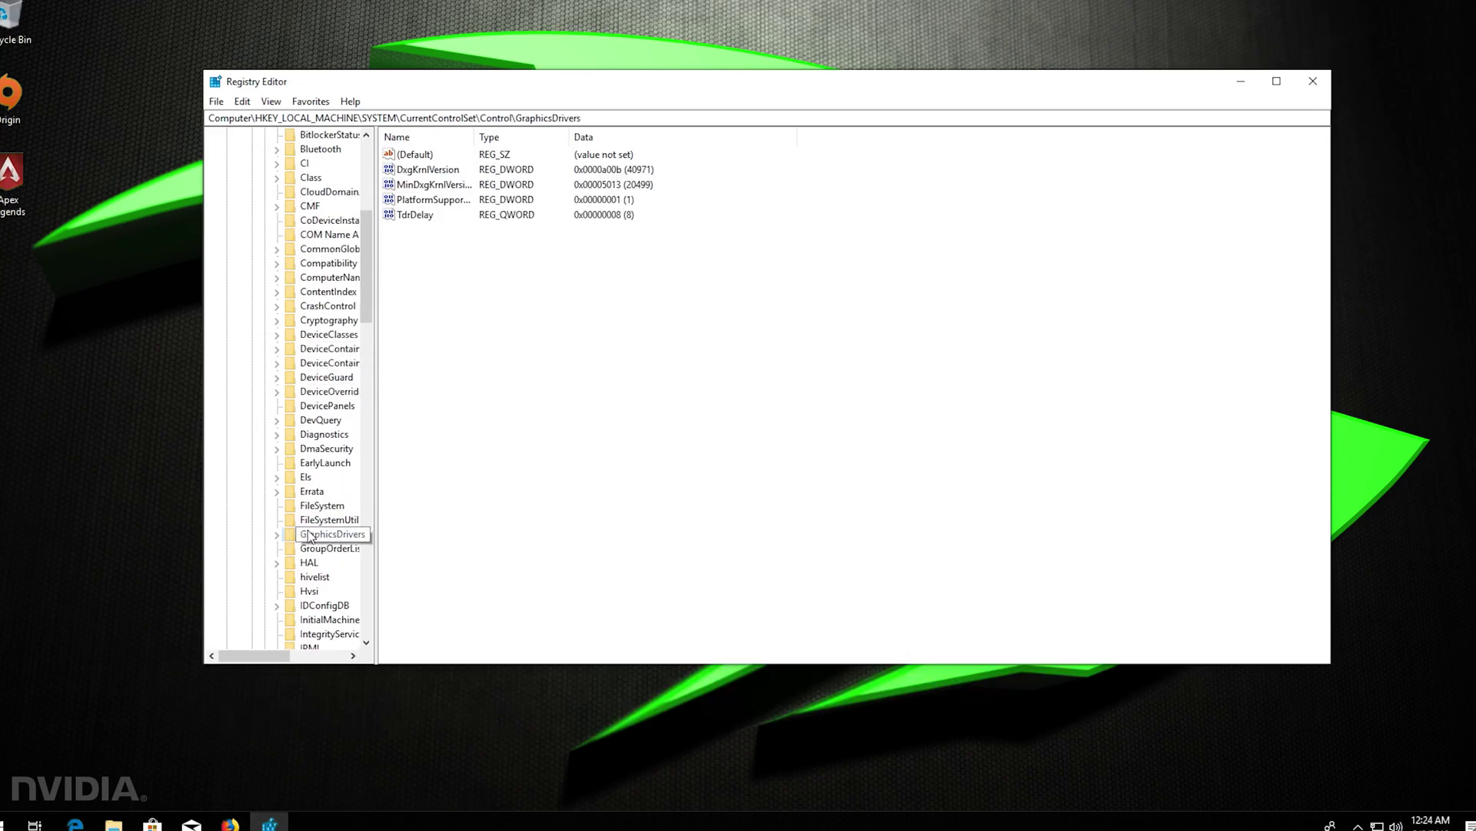
Delete the TdrDelay value under GraphicsDrivers and confirm the permanent deletion.
click(415, 216)
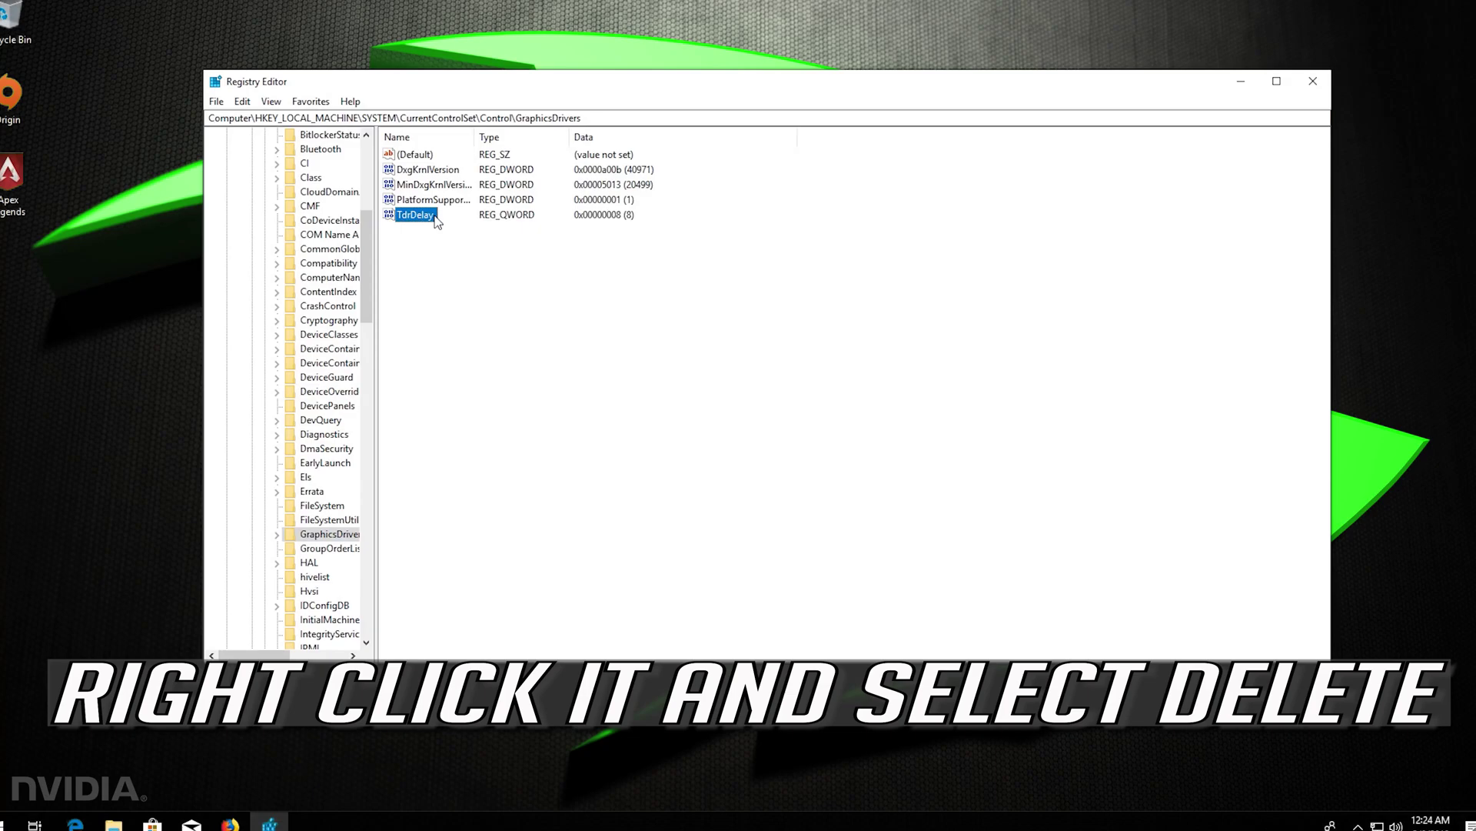
right_click(436, 221)
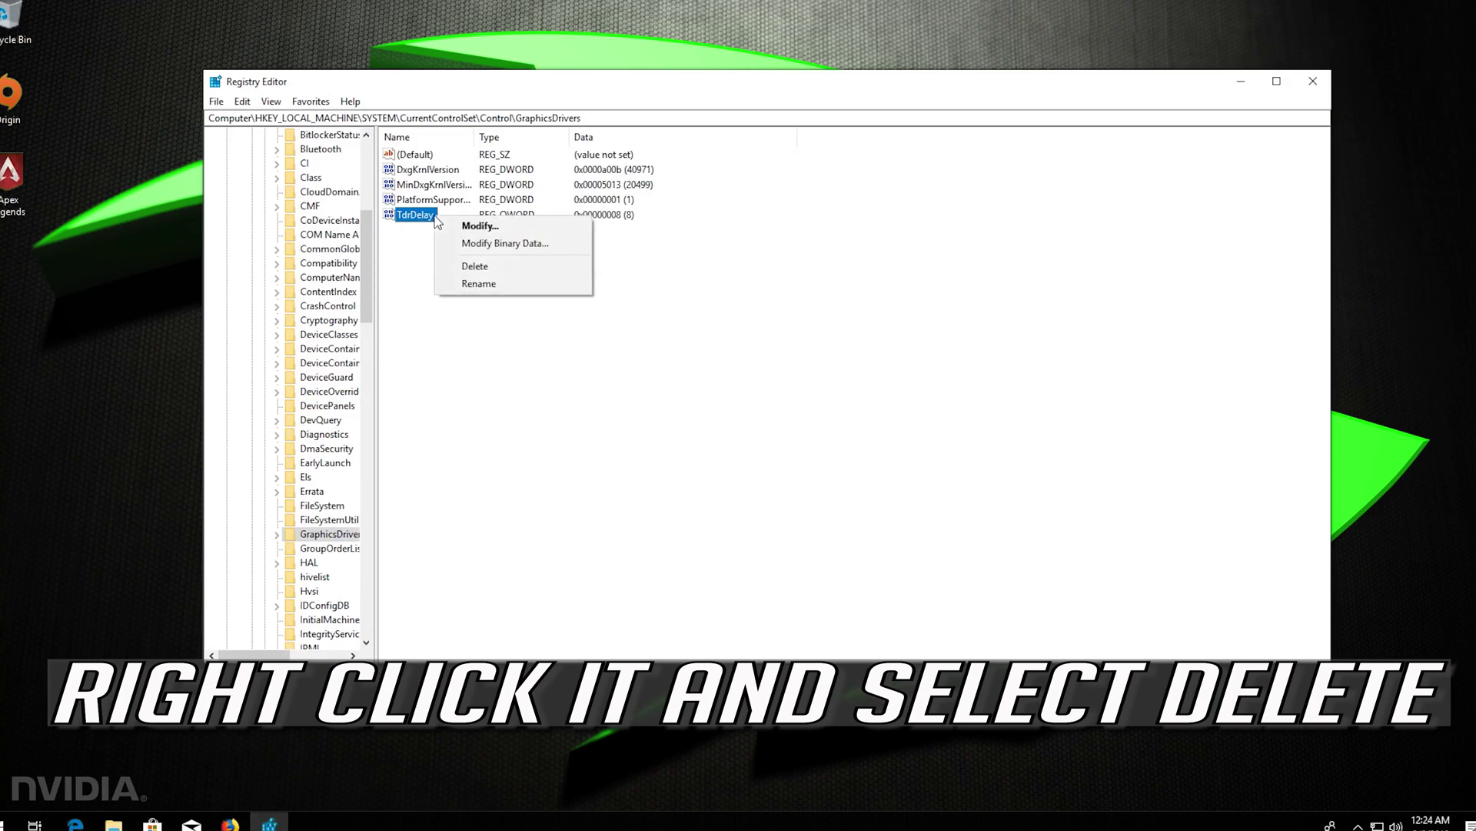
click(510, 266)
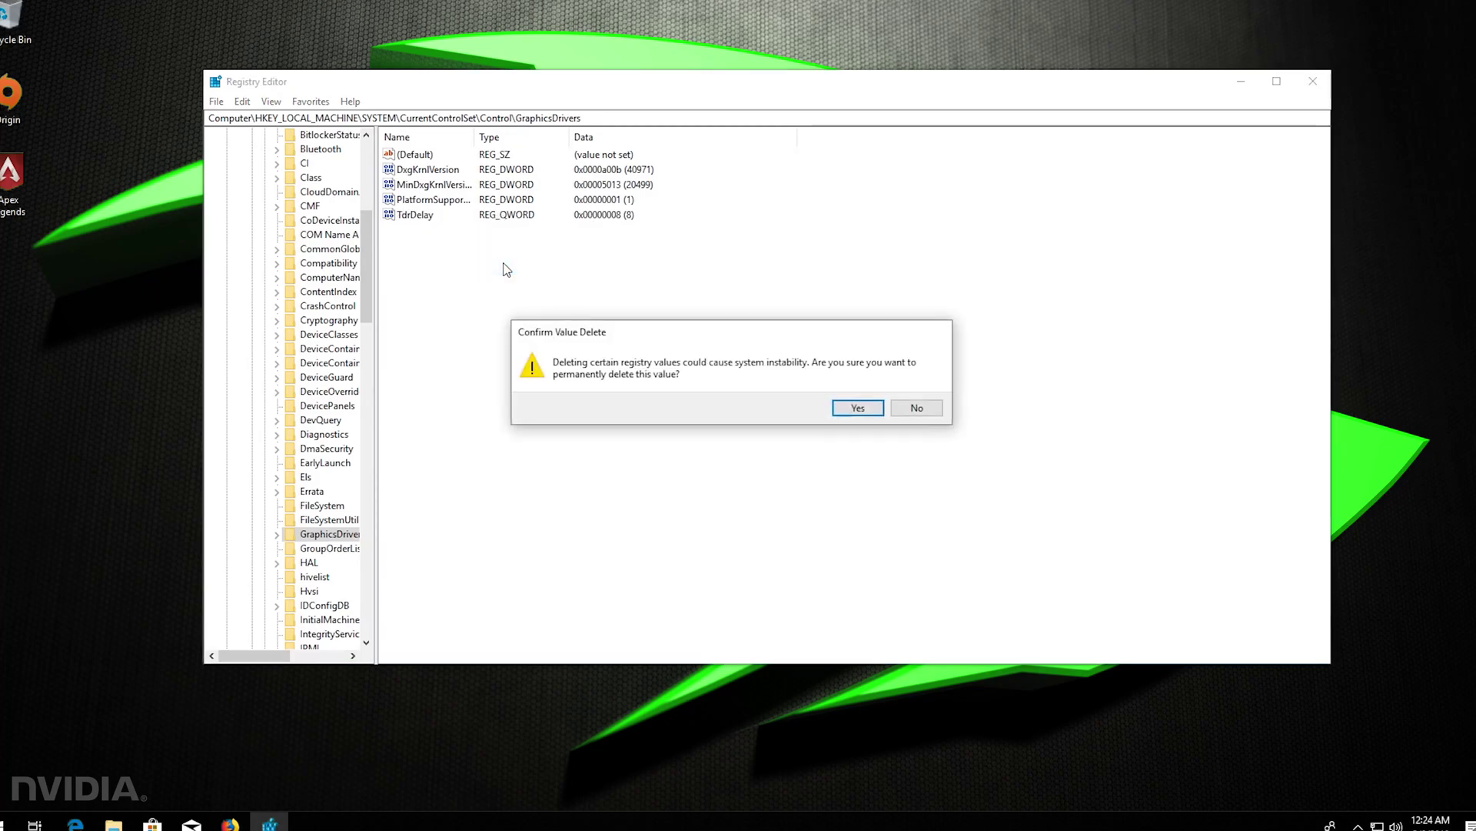
click(855, 416)
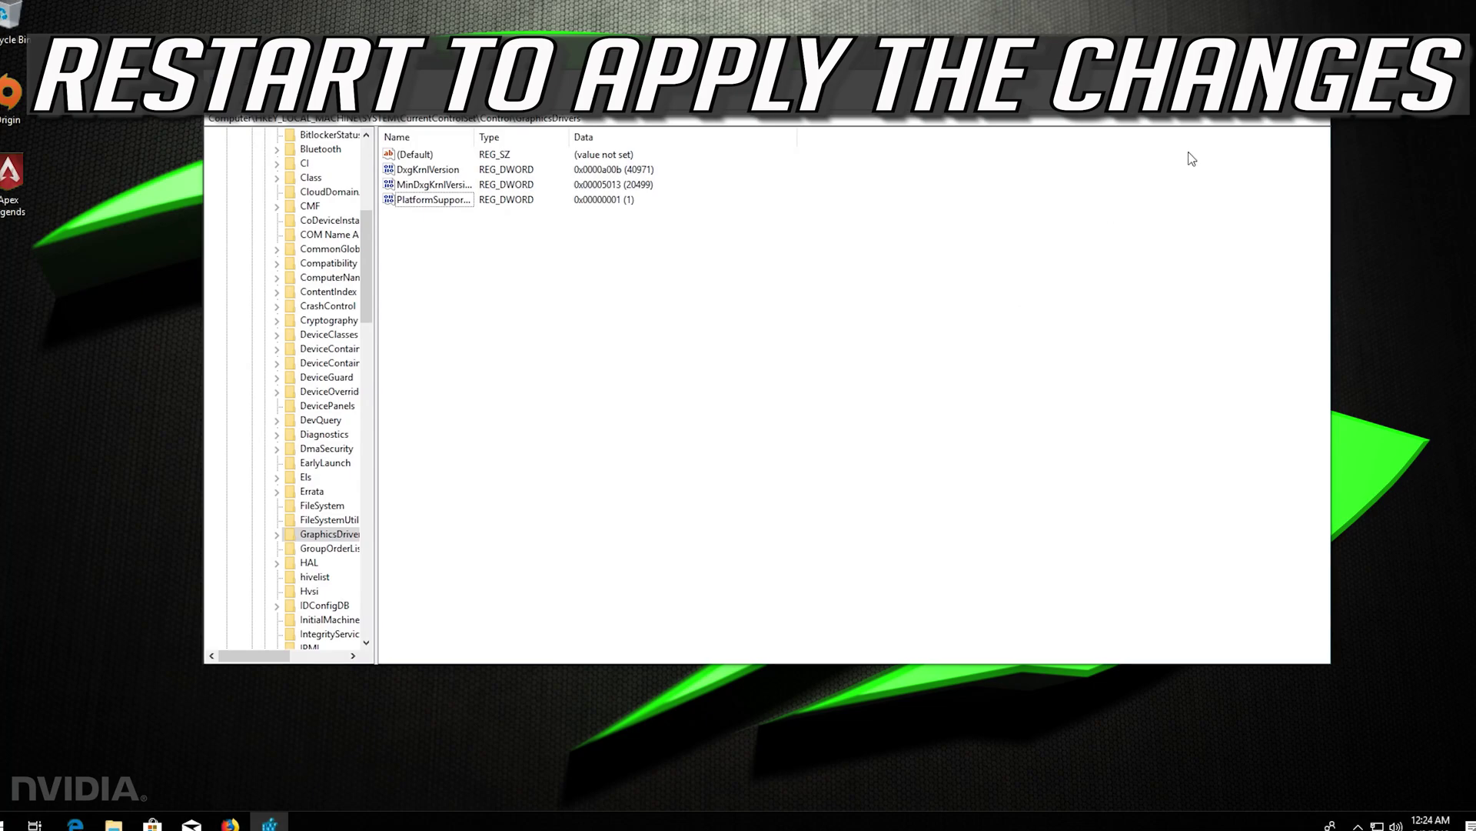
Close Registry Editor and choose Update and restart from the Start menu's Power options.
key(alt+F4)
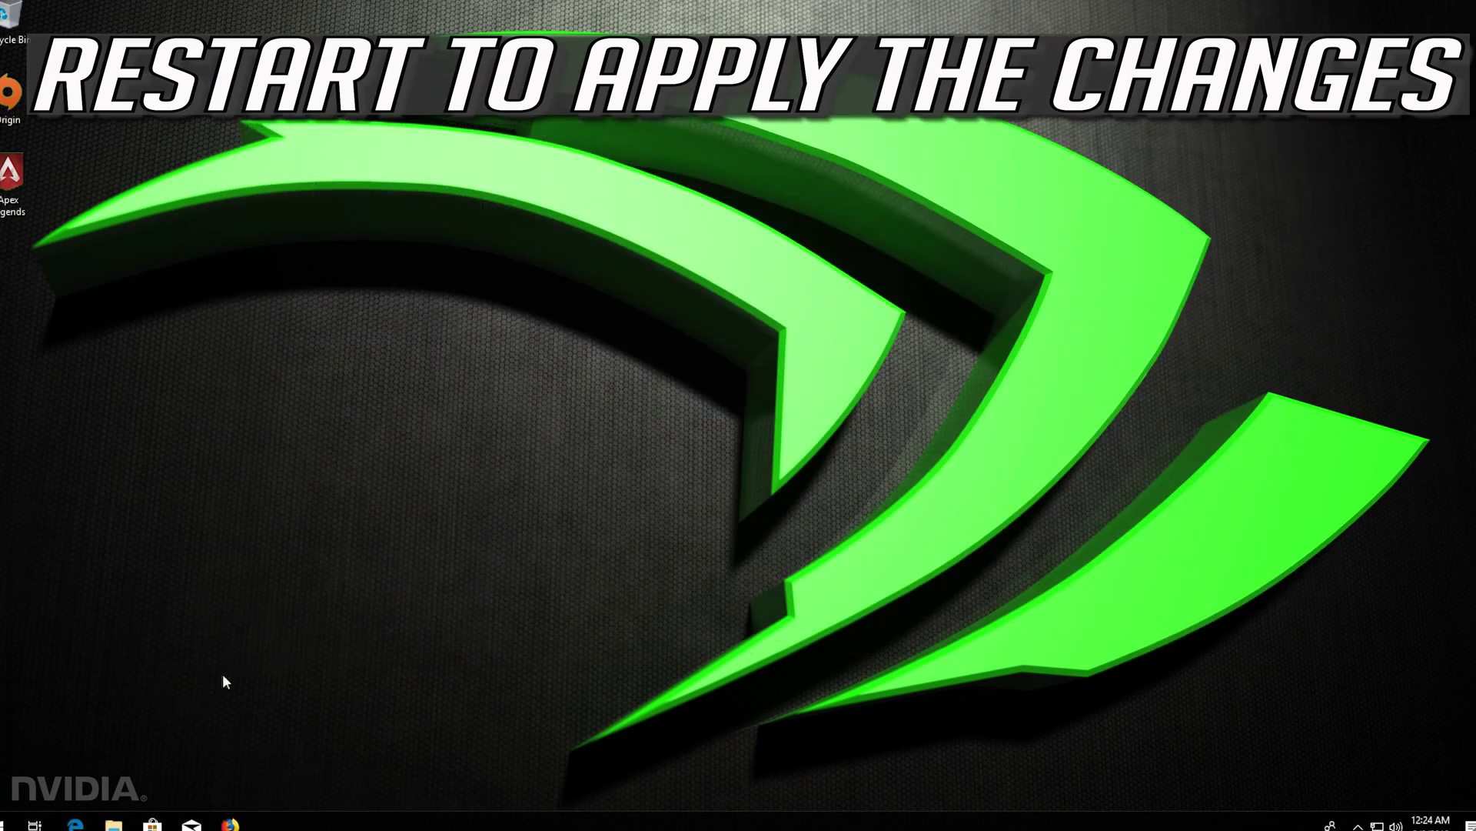
click(8, 821)
click(6, 794)
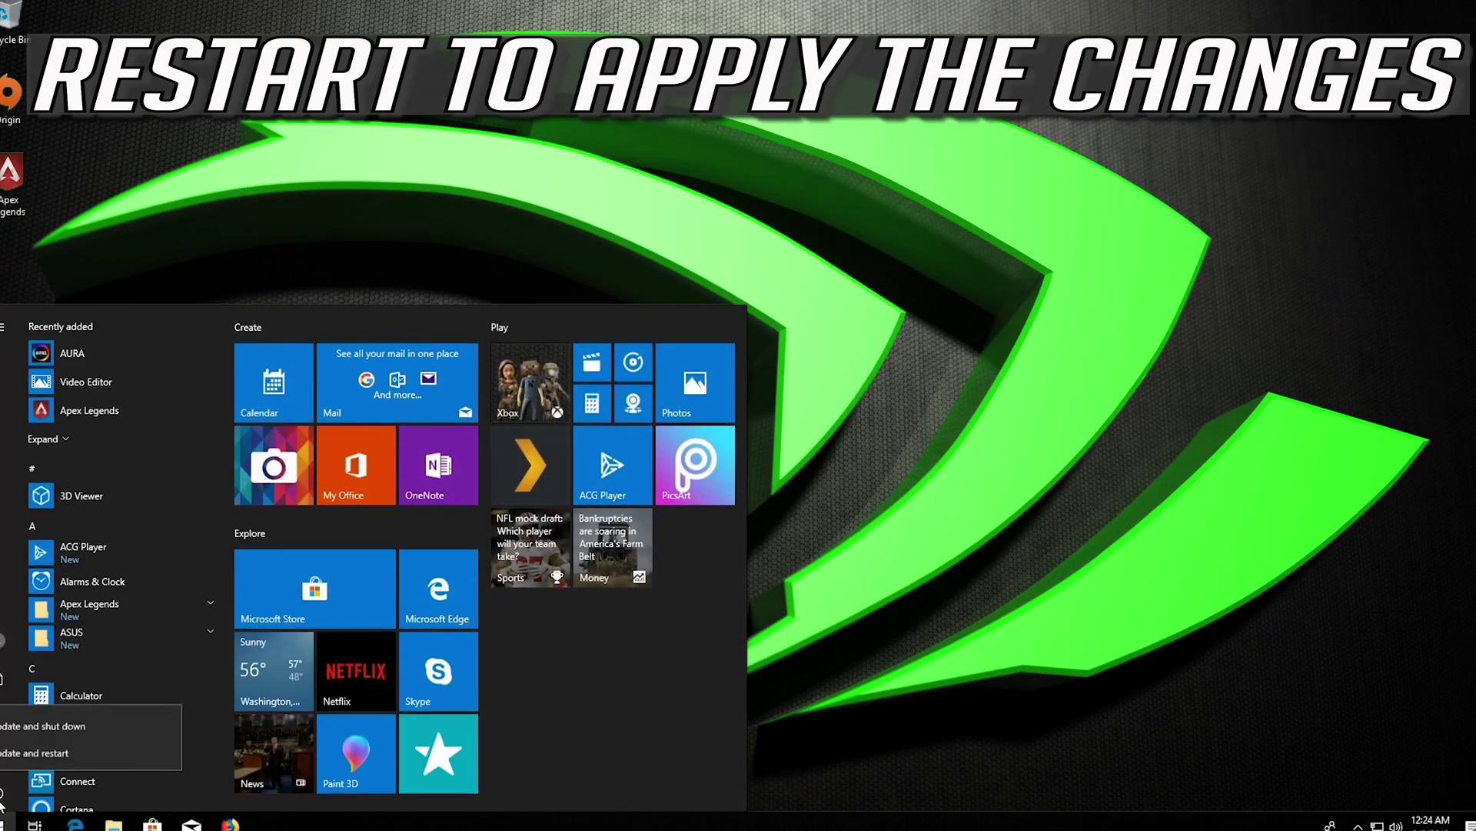
click(46, 751)
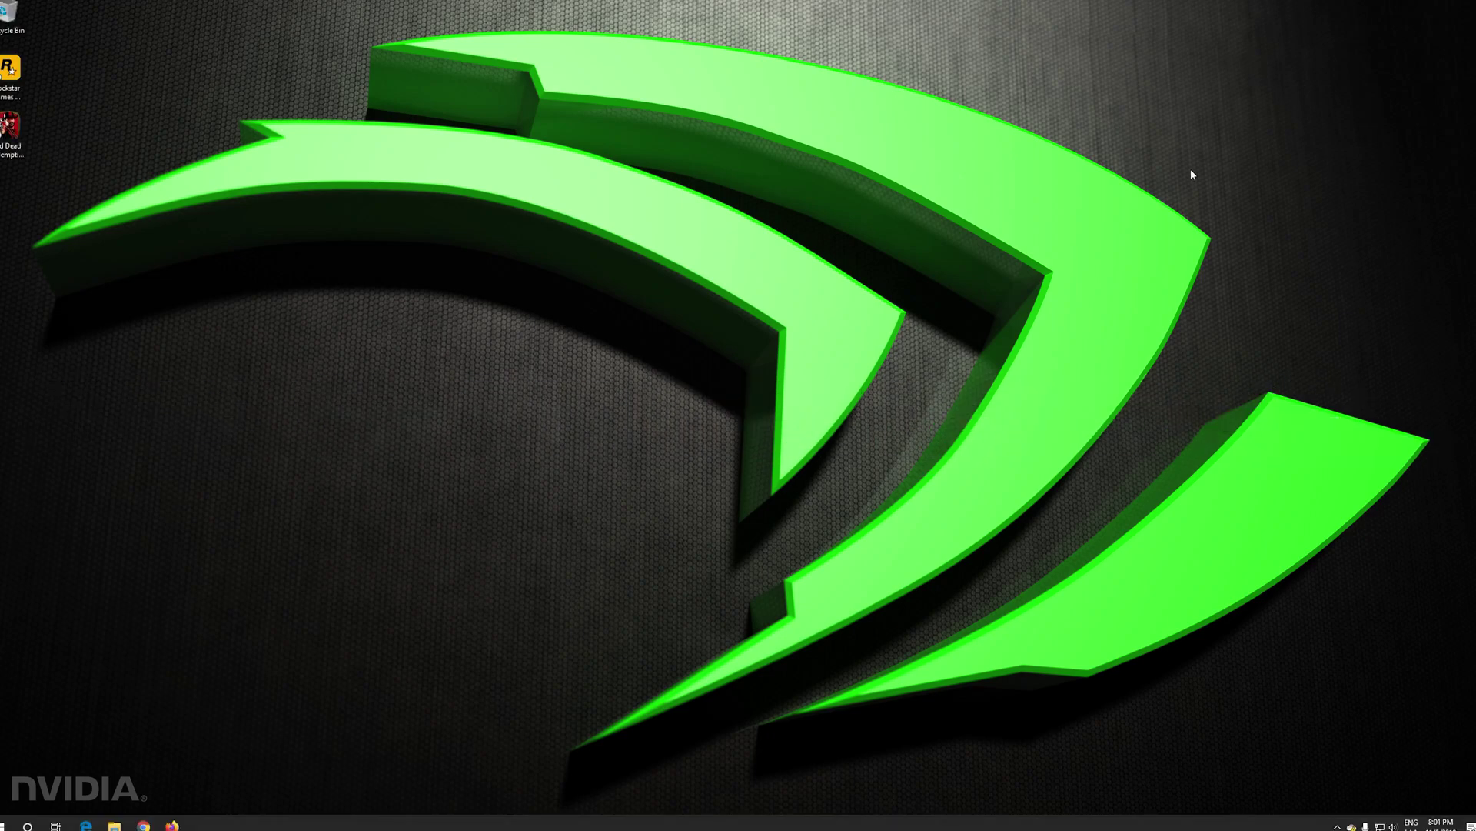
Search Start for 'gforce experience' and launch GeForce Experience from the results.
key(super)
text(gf)
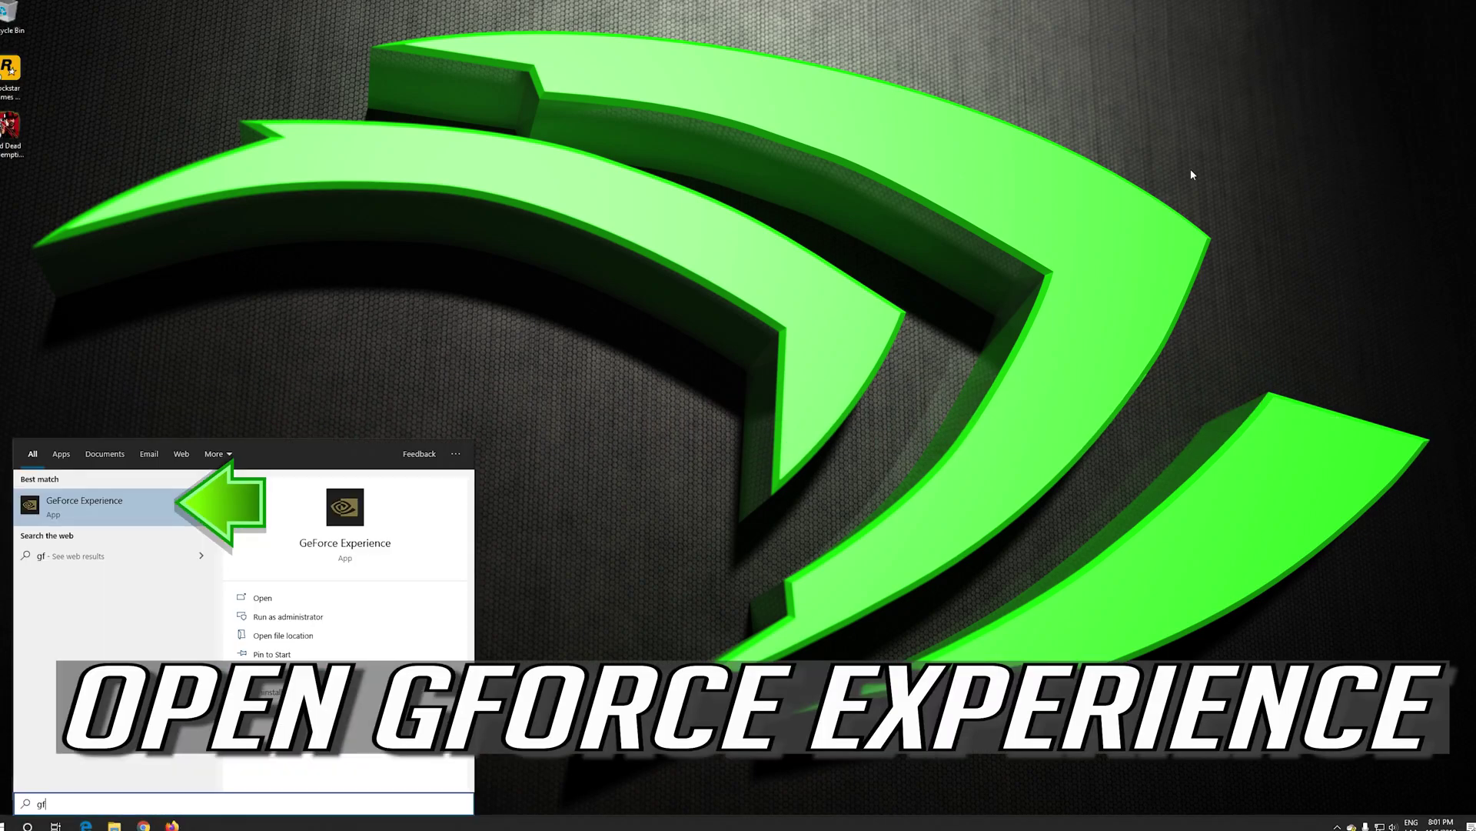
text(orce experience)
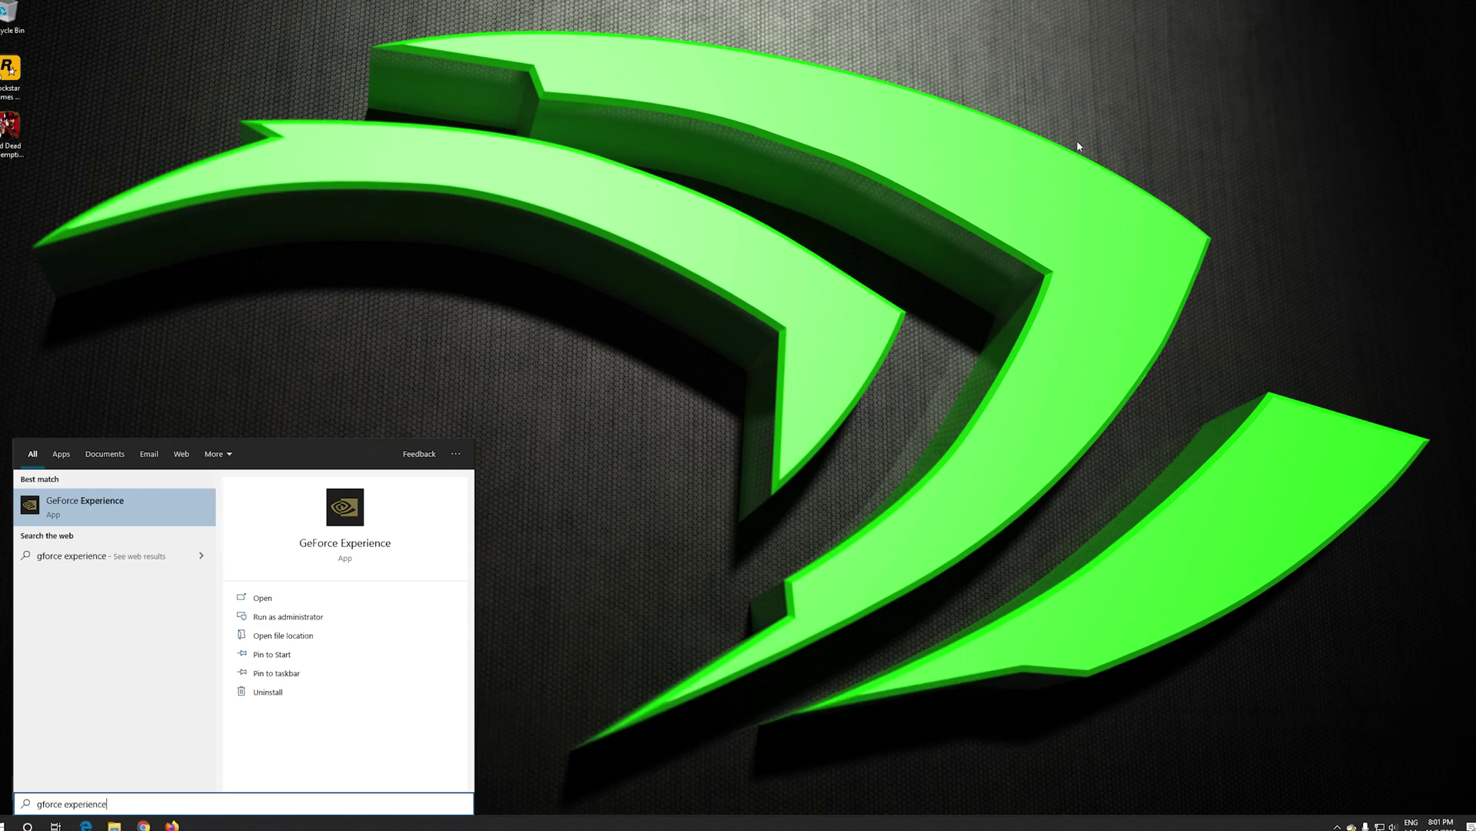
click(104, 513)
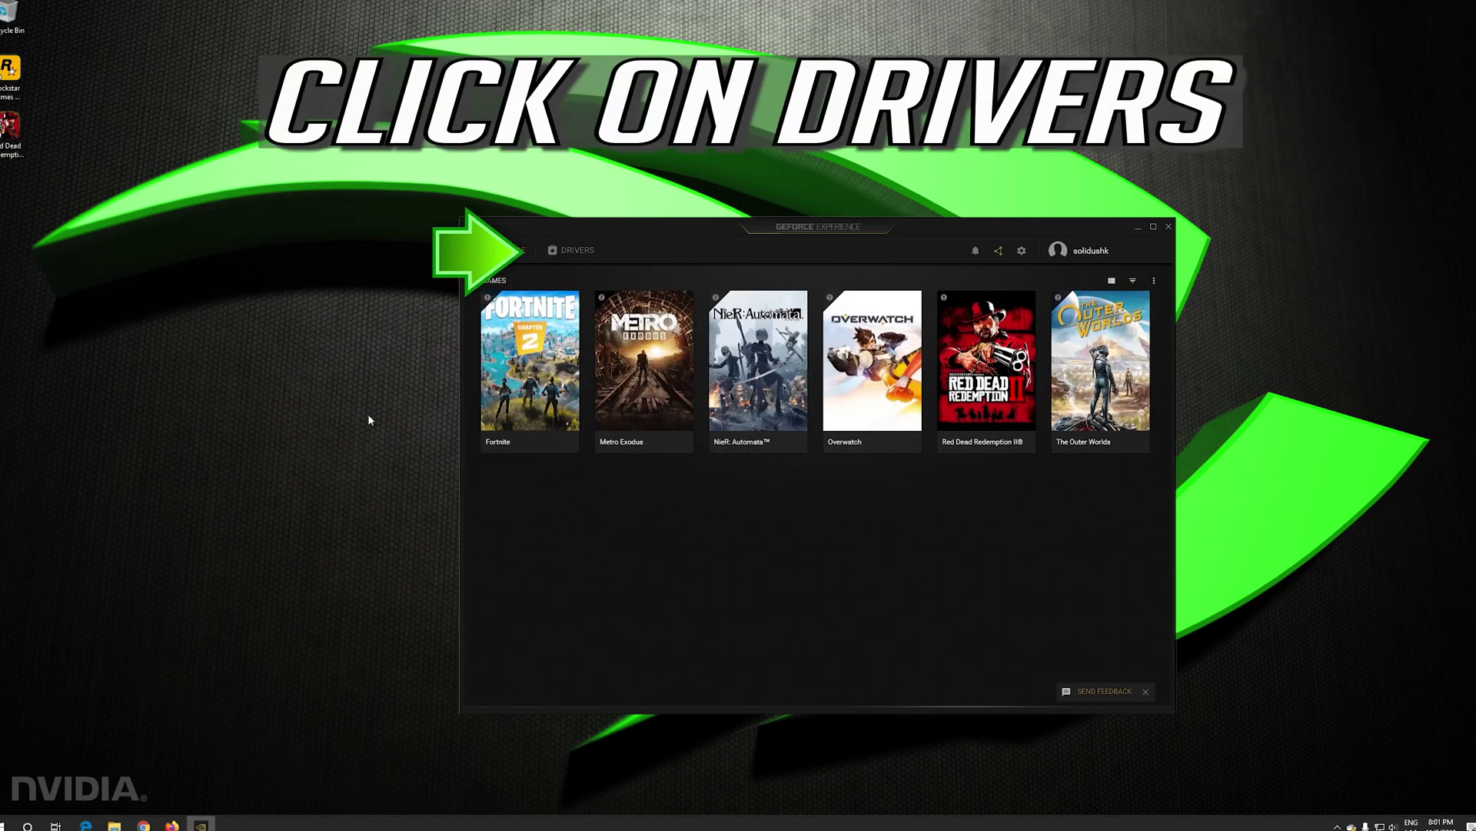
Begin a Custom Installation of Game Ready Driver 441.12 from the Drivers page.
click(582, 257)
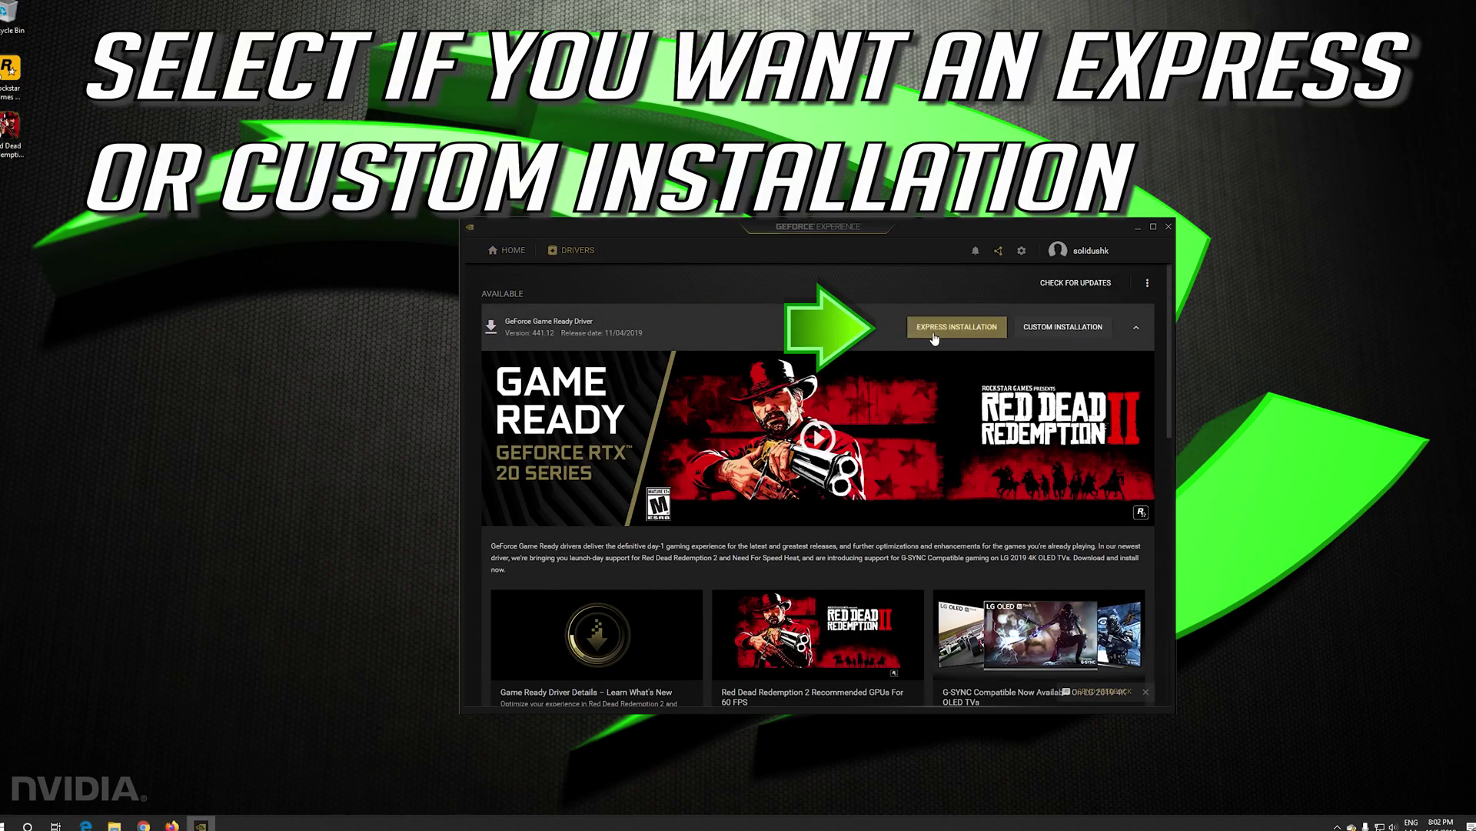
click(1079, 329)
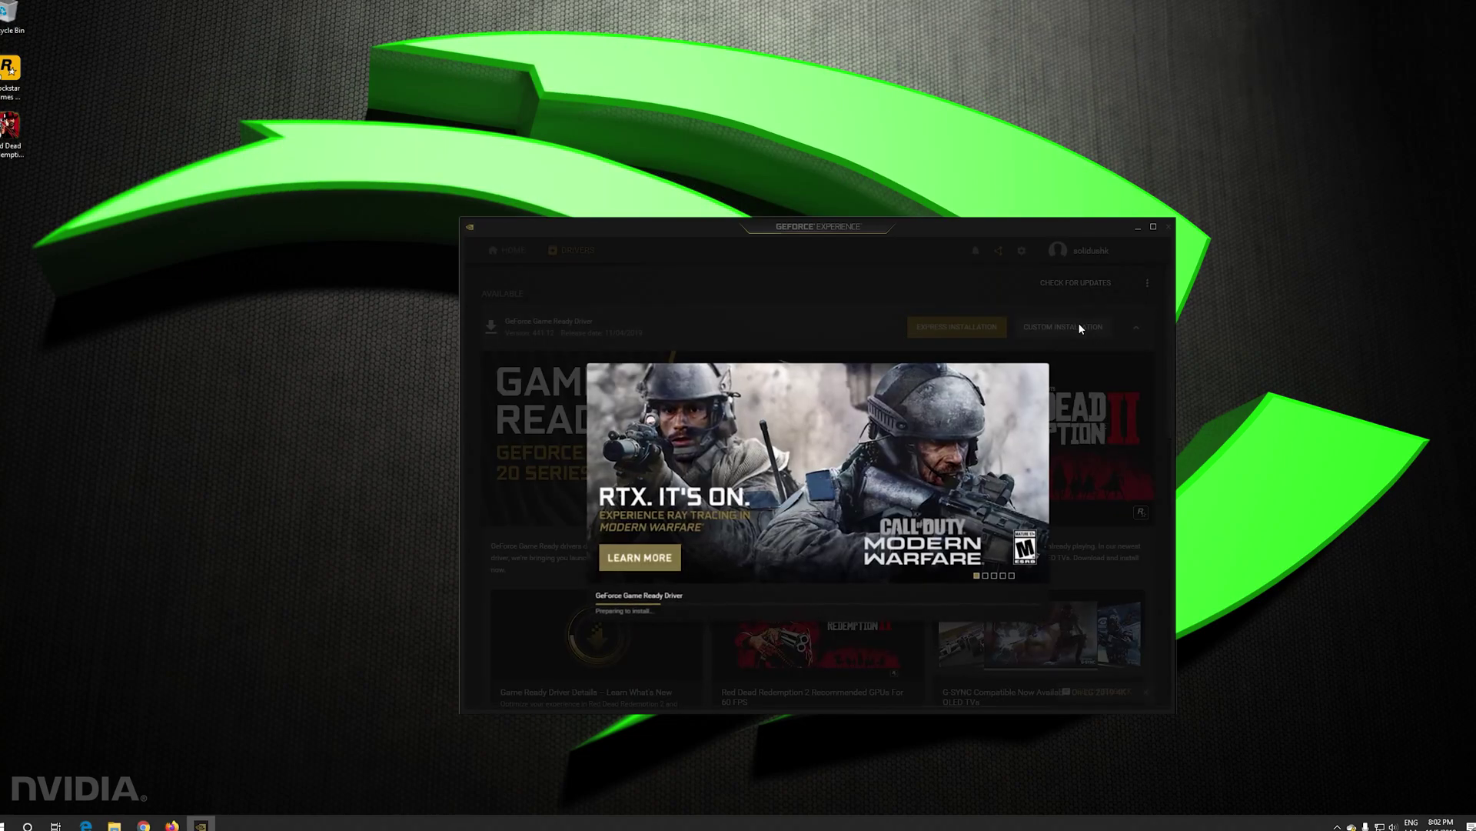